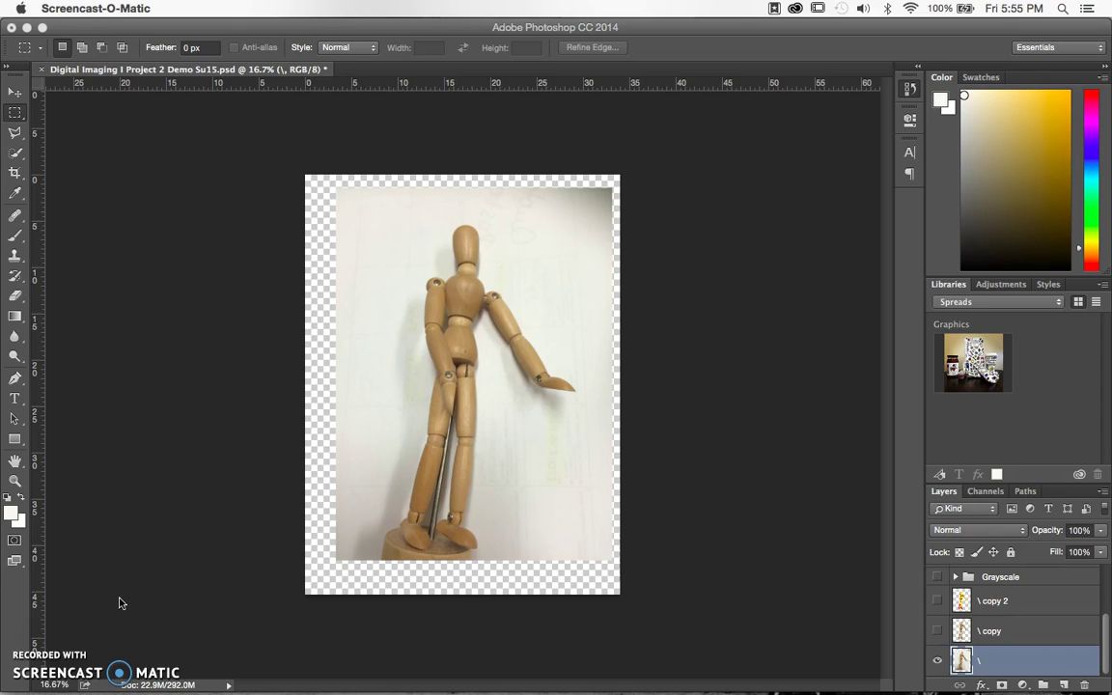
# - Switch to the Magnetic Lasso, zoom in to 25%, and anchor the outline at the top of the mannequin's head
pyautogui.click(15, 135)
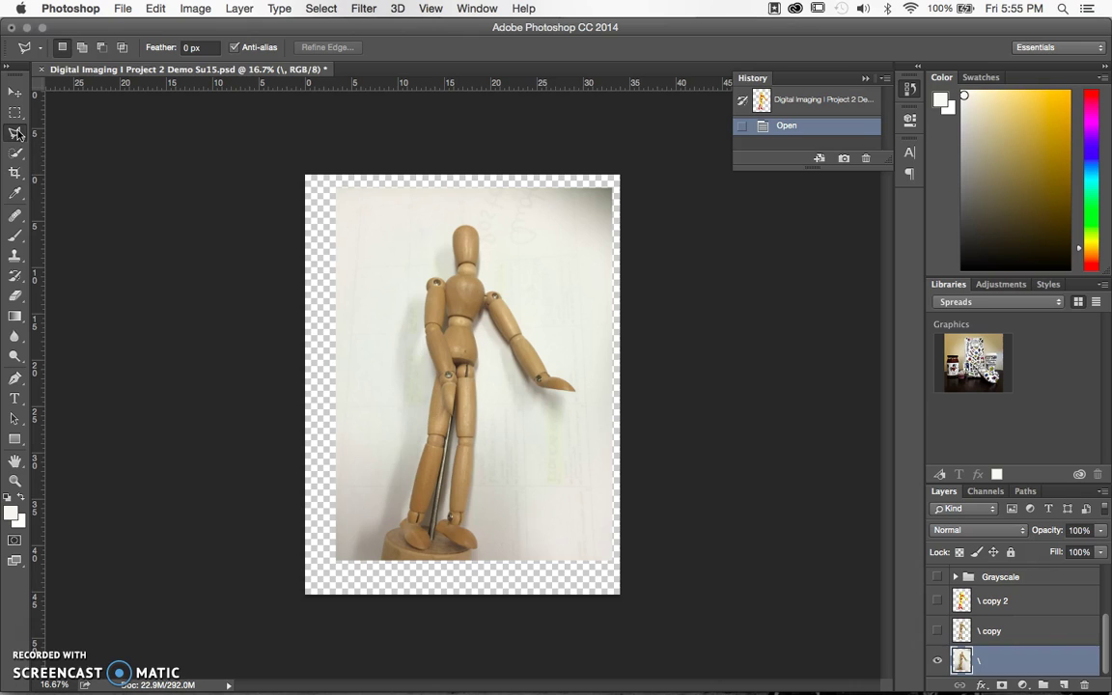
pyautogui.click(17, 134)
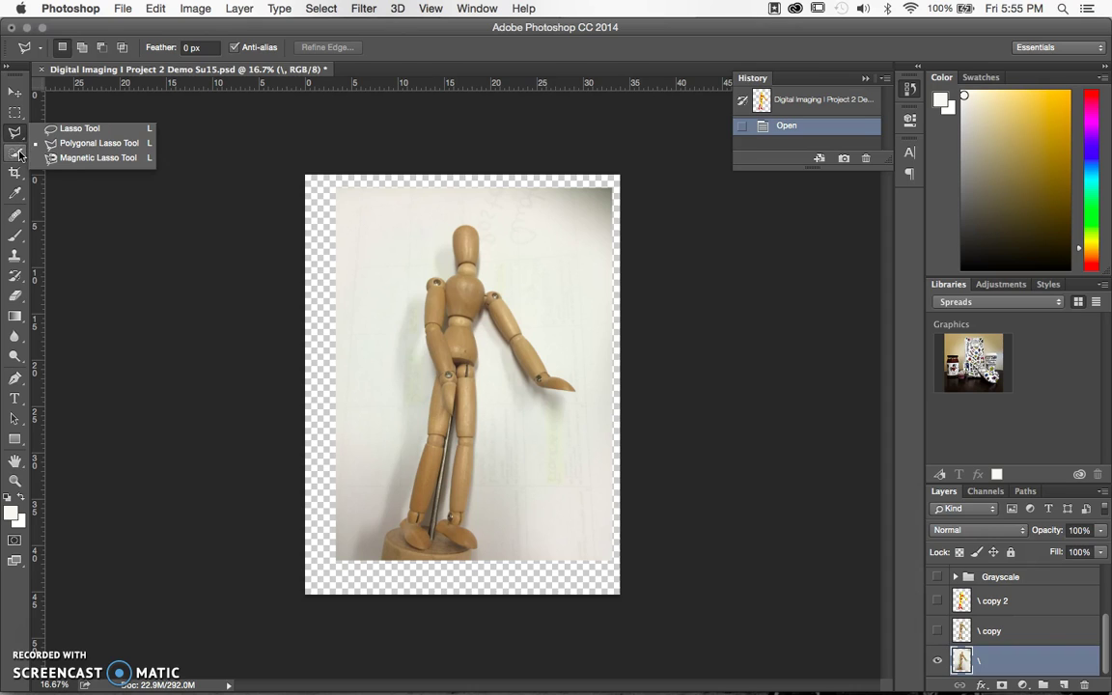
pyautogui.click(17, 153)
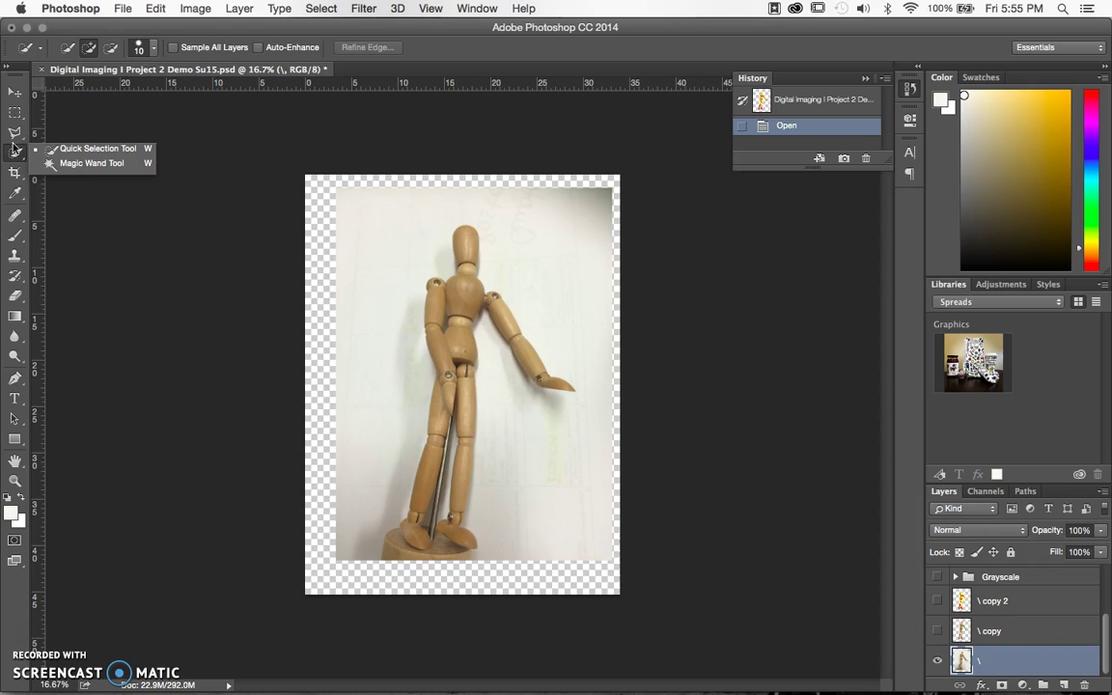
pyautogui.click(15, 137)
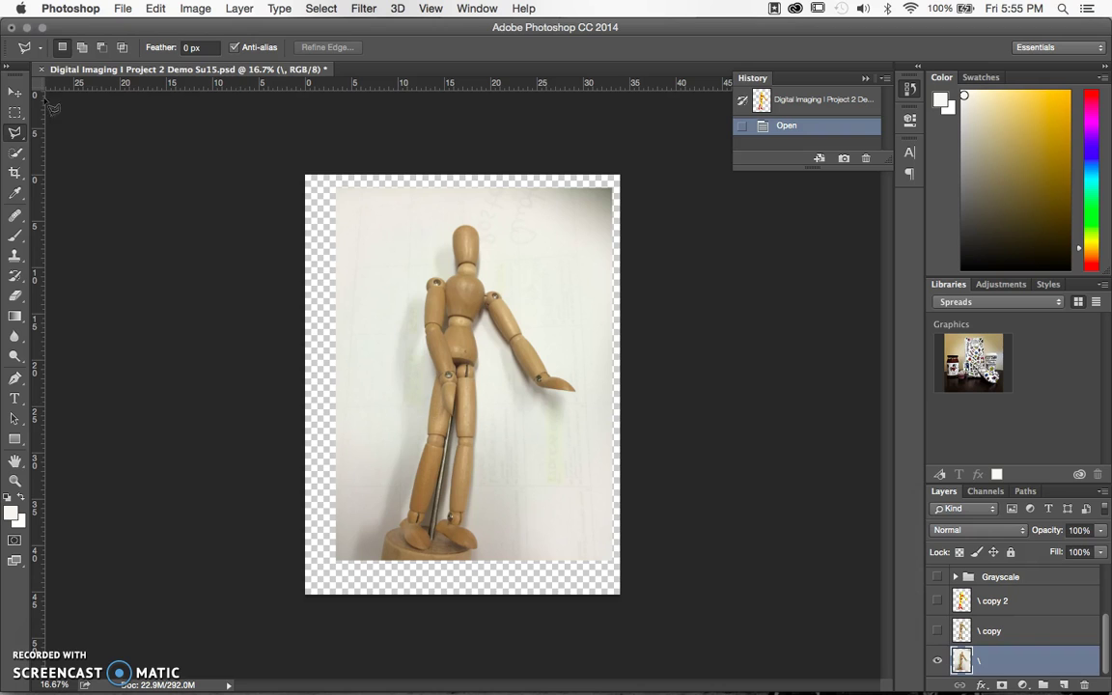
pyautogui.click(15, 134)
pyautogui.click(74, 164)
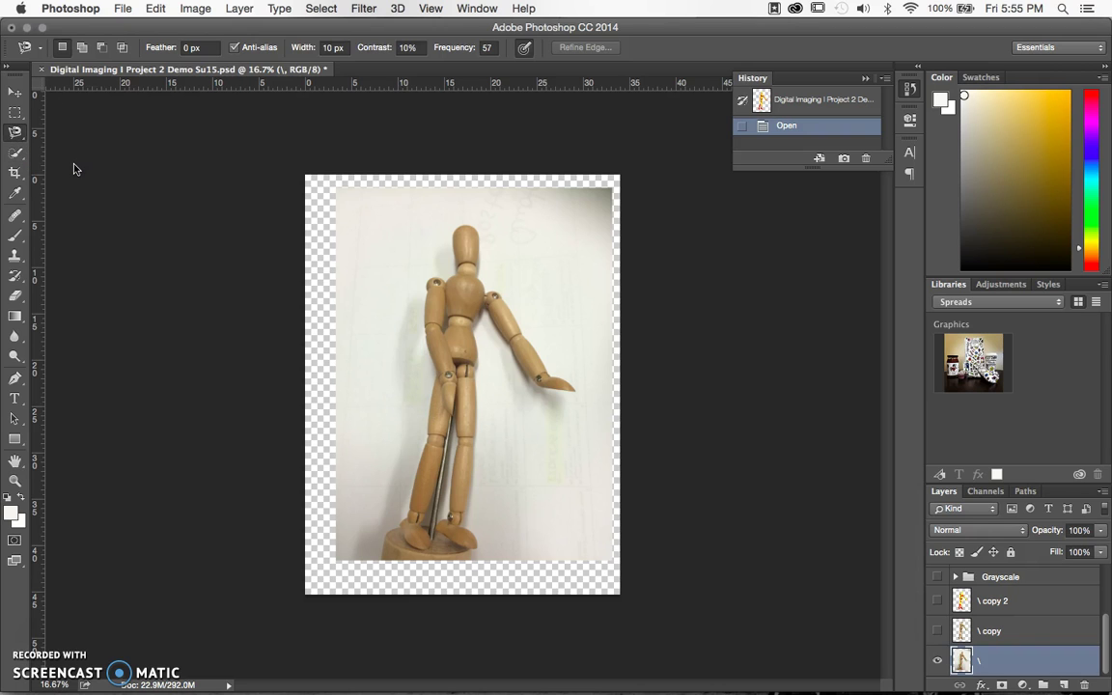
pyautogui.press('super+equal')
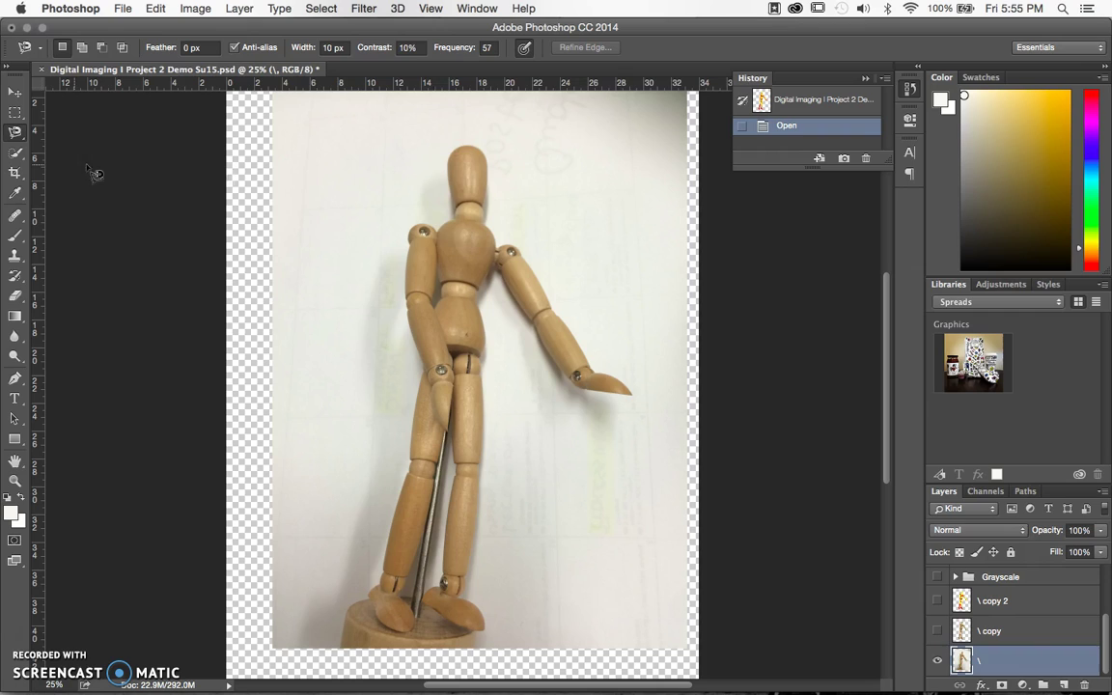
pyautogui.click(452, 152)
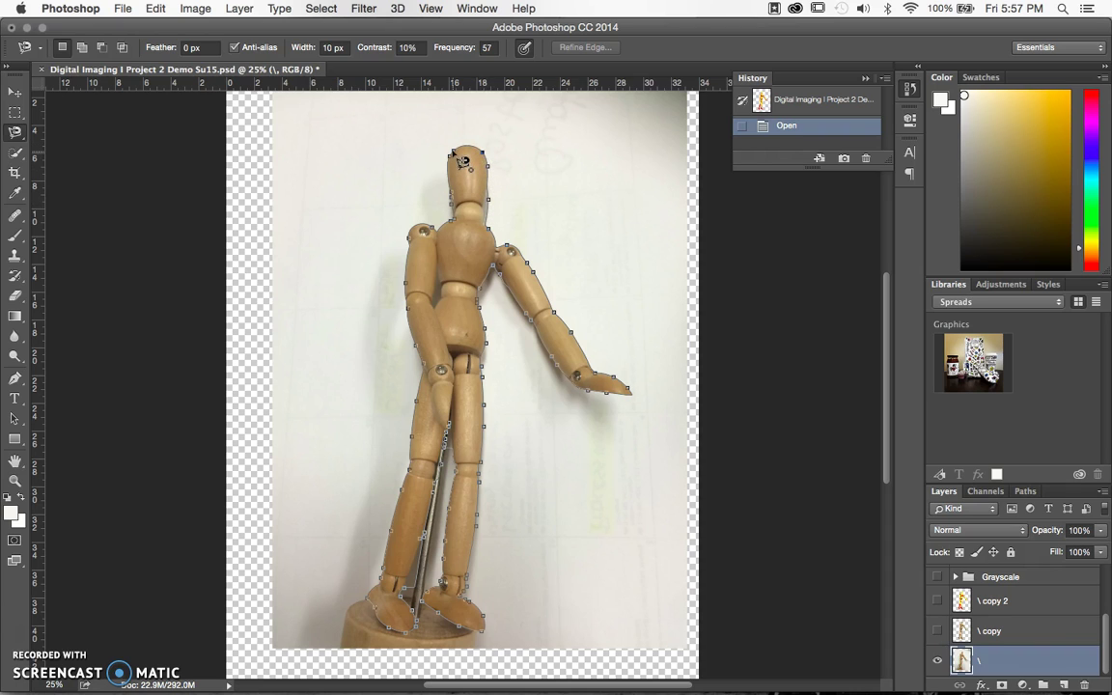
# - Close the Magnetic Lasso outline at its starting point so the mannequin becomes an active selection
pyautogui.click(453, 155)
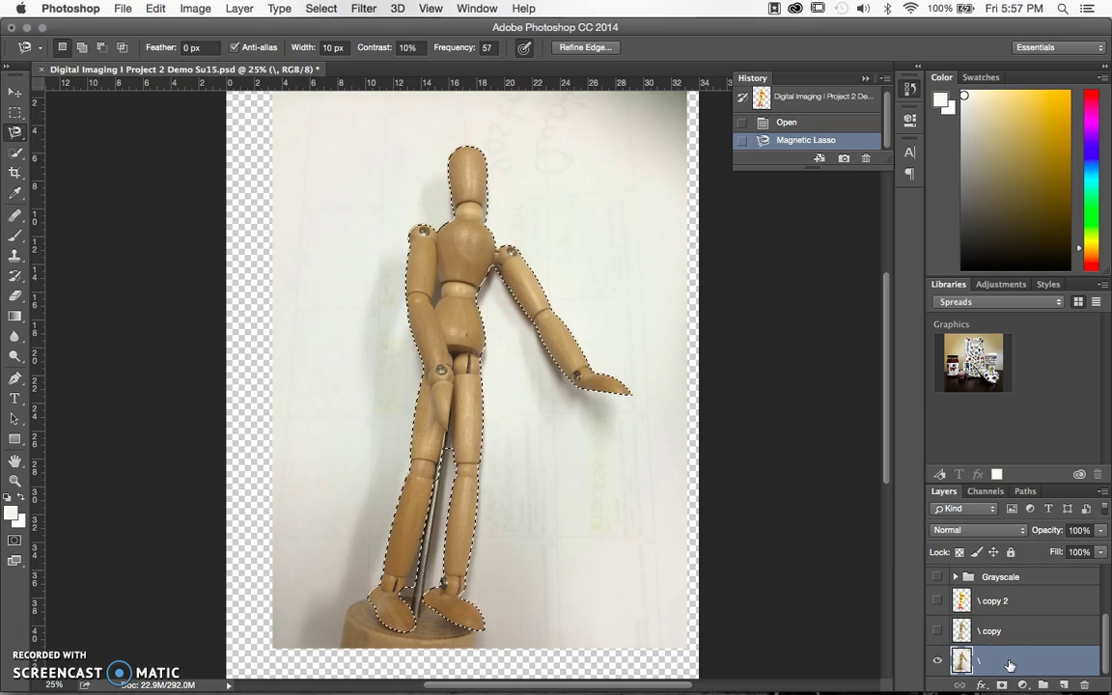
# - Duplicate the original '\' photo layer as '\ copy 3' while the mannequin selection stays active
pyautogui.moveTo(1009, 665); pyautogui.dragTo(1065, 684)
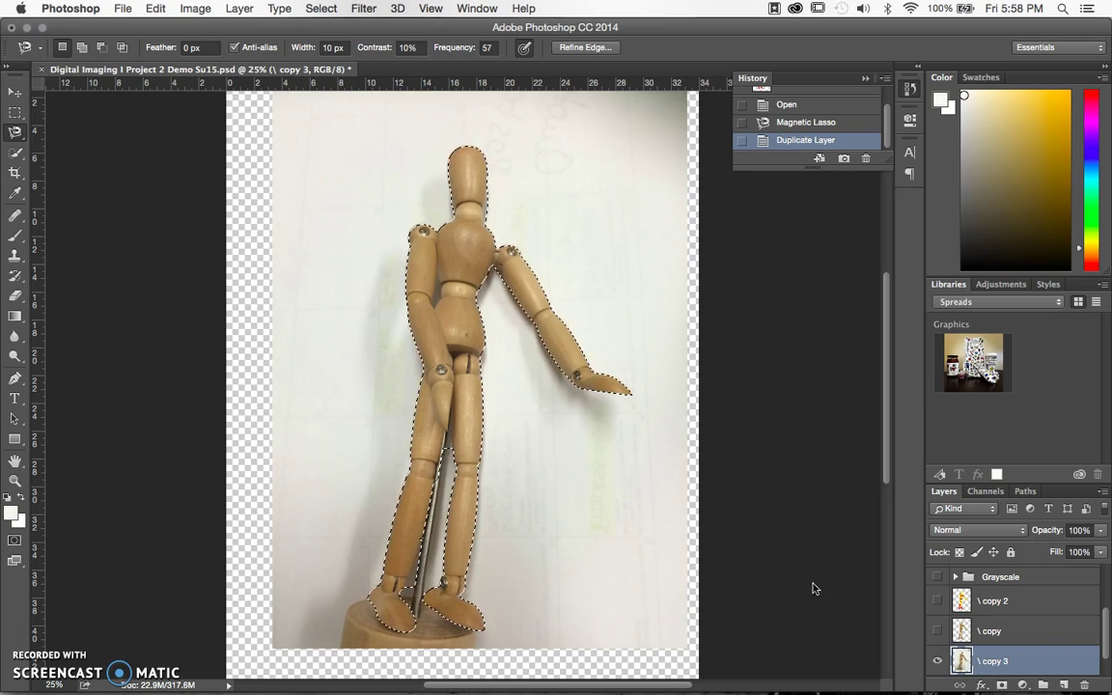
pyautogui.scroll(-1, 949, 647)
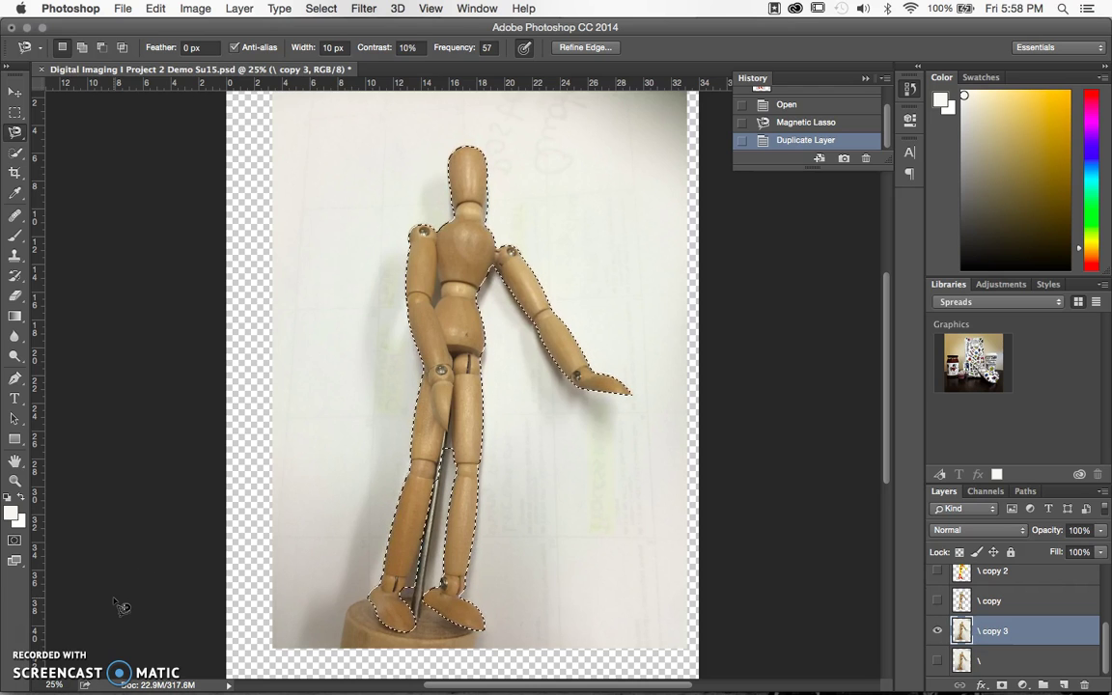
pyautogui.click(14, 540)
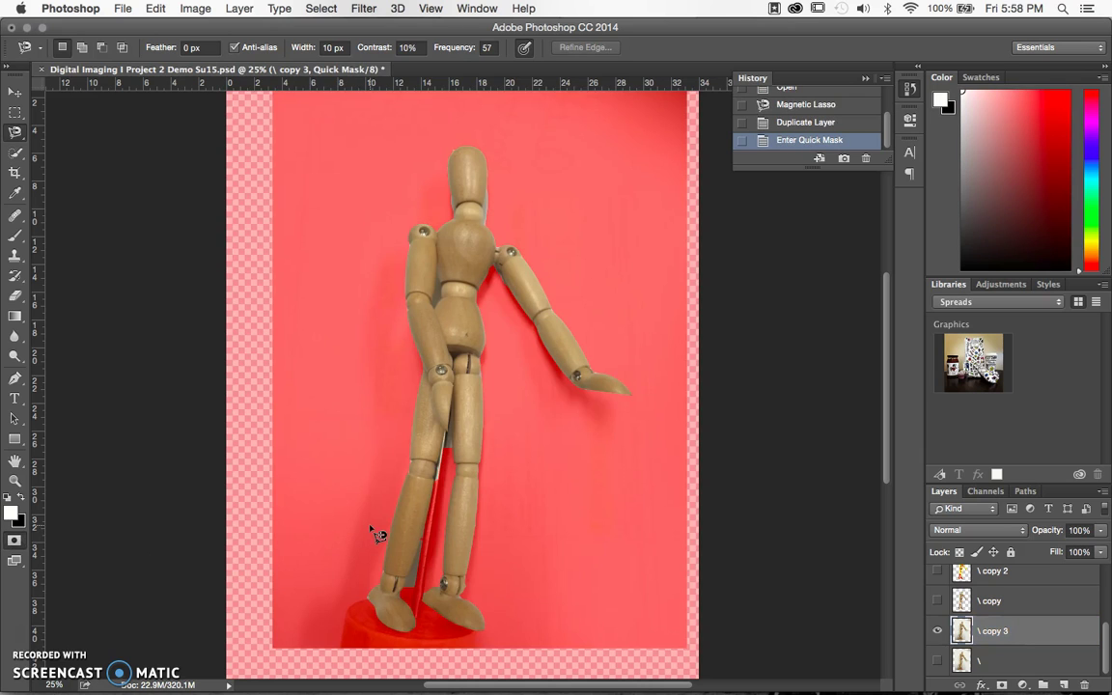
pyautogui.scroll(3, 376, 534)
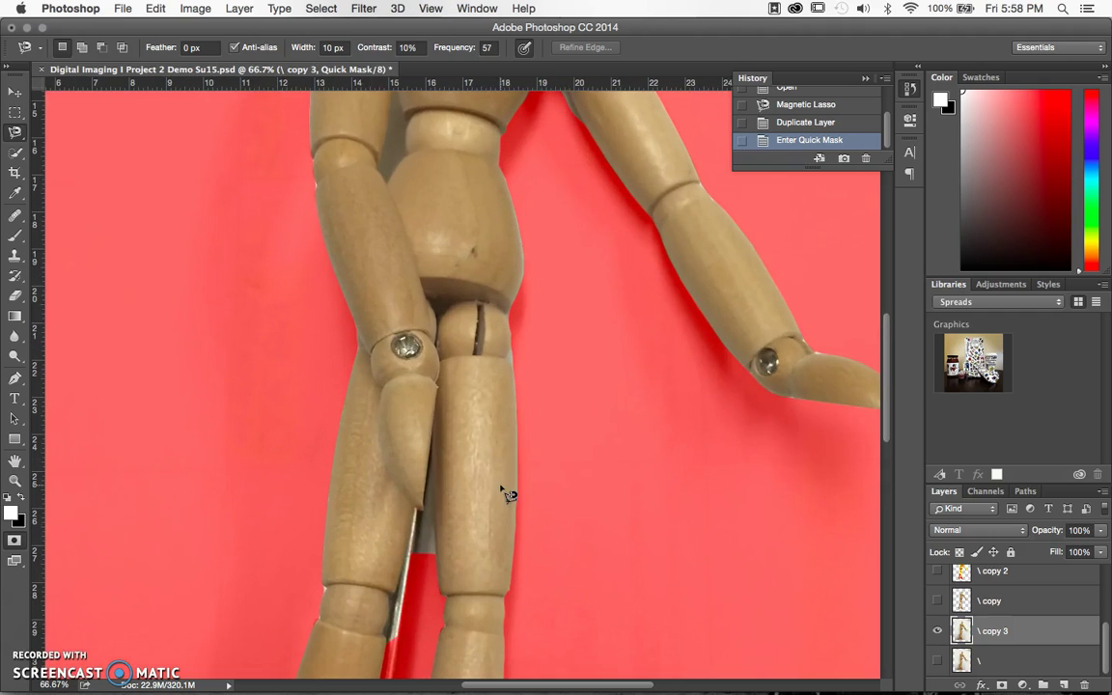
pyautogui.scroll(5, 504, 493)
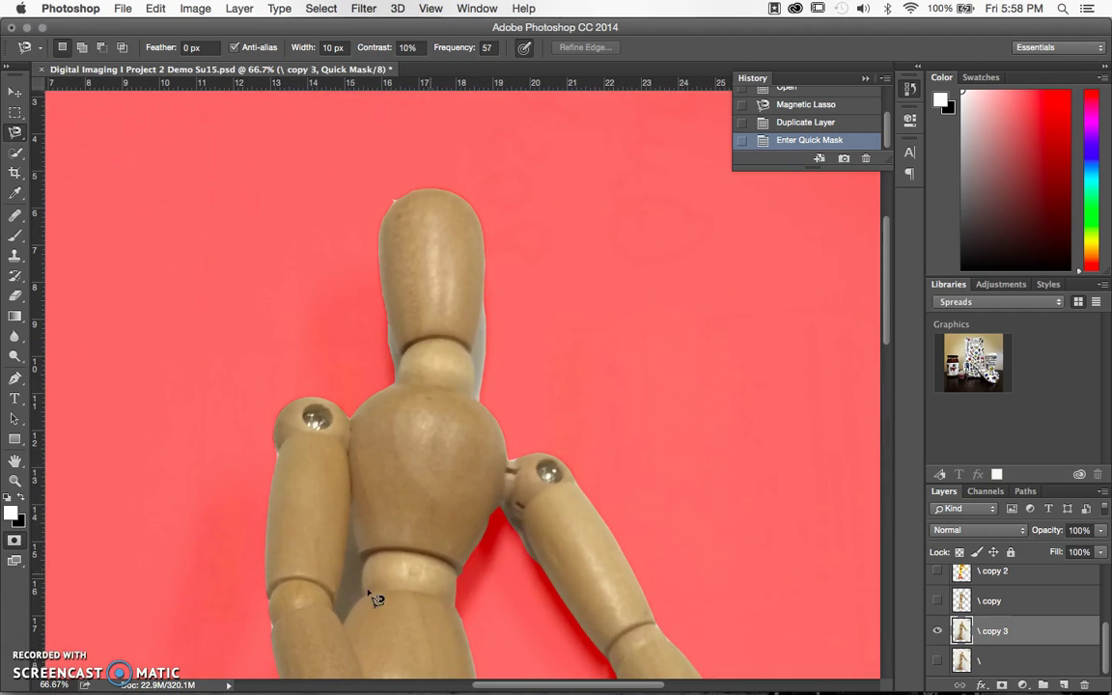
pyautogui.scroll(-5, 363, 649)
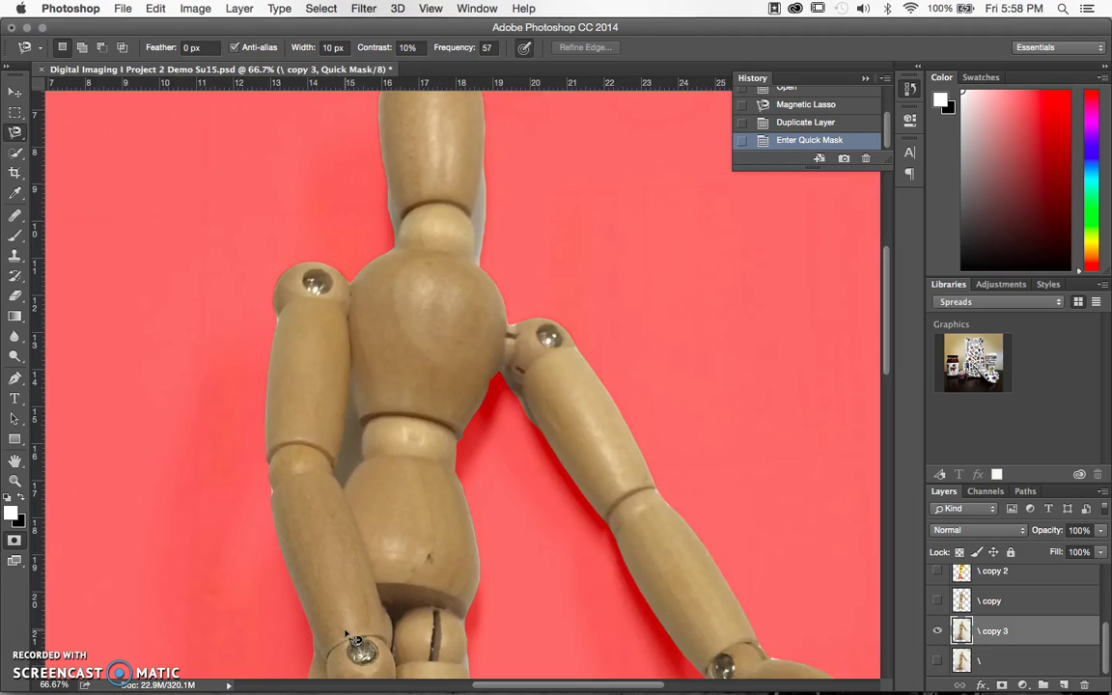
pyautogui.press('super+minus')
pyautogui.press('super+minus')
pyautogui.press('super+minus')
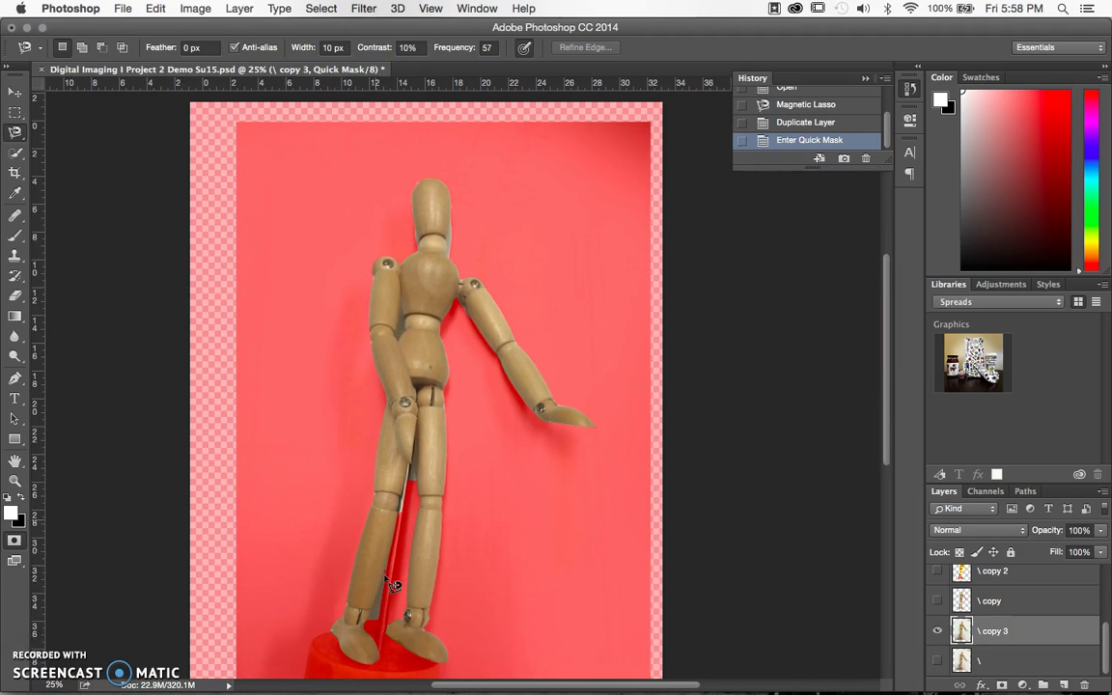
pyautogui.press('q')
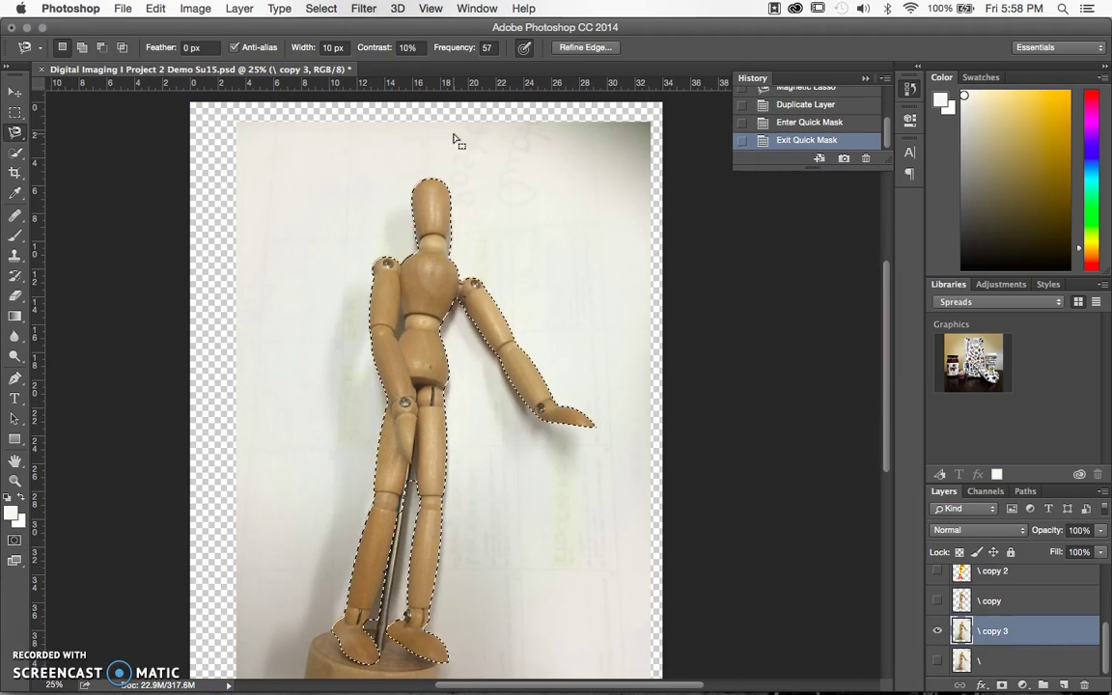
pyautogui.click(585, 48)
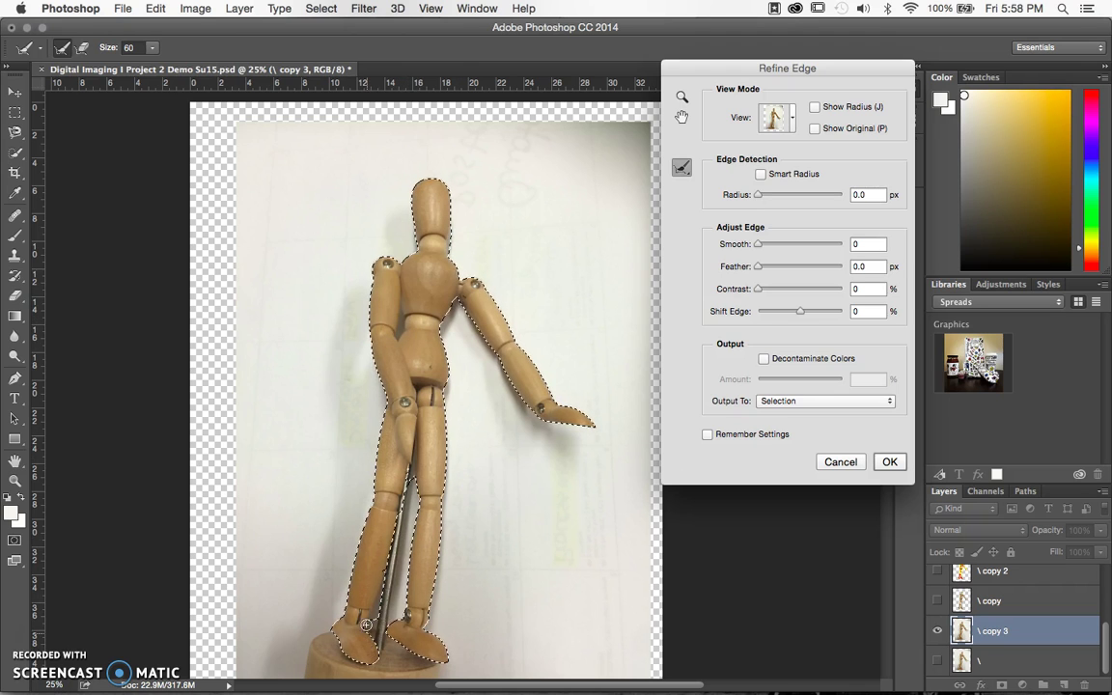
pyautogui.press('alt')
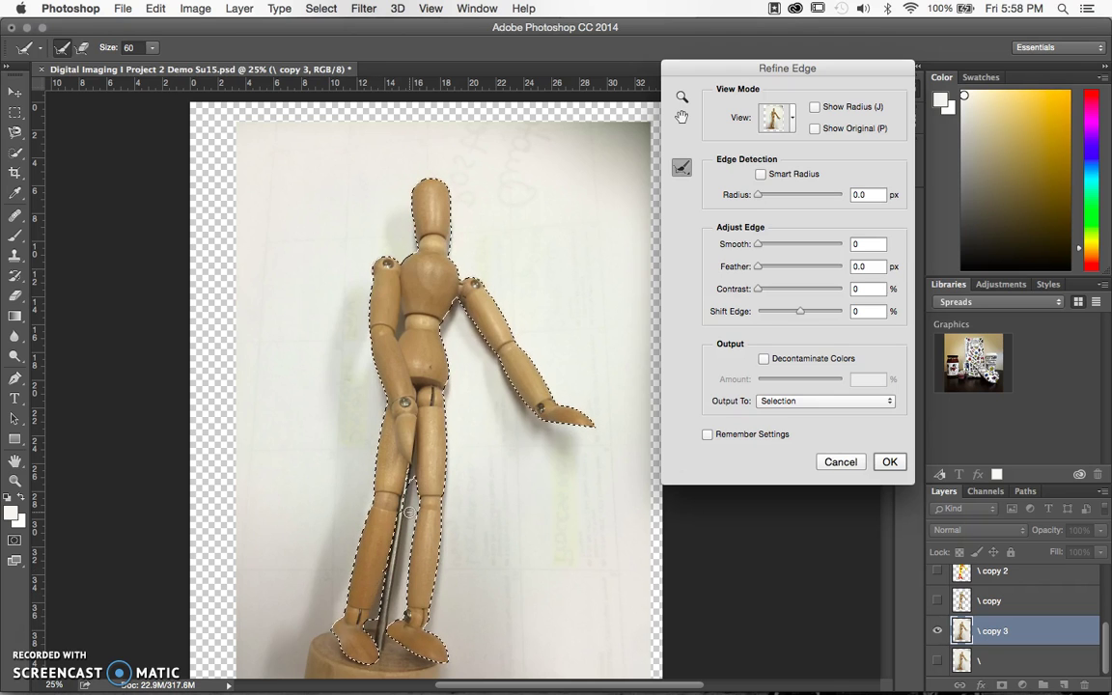
pyautogui.press('alt')
pyautogui.press('alt')
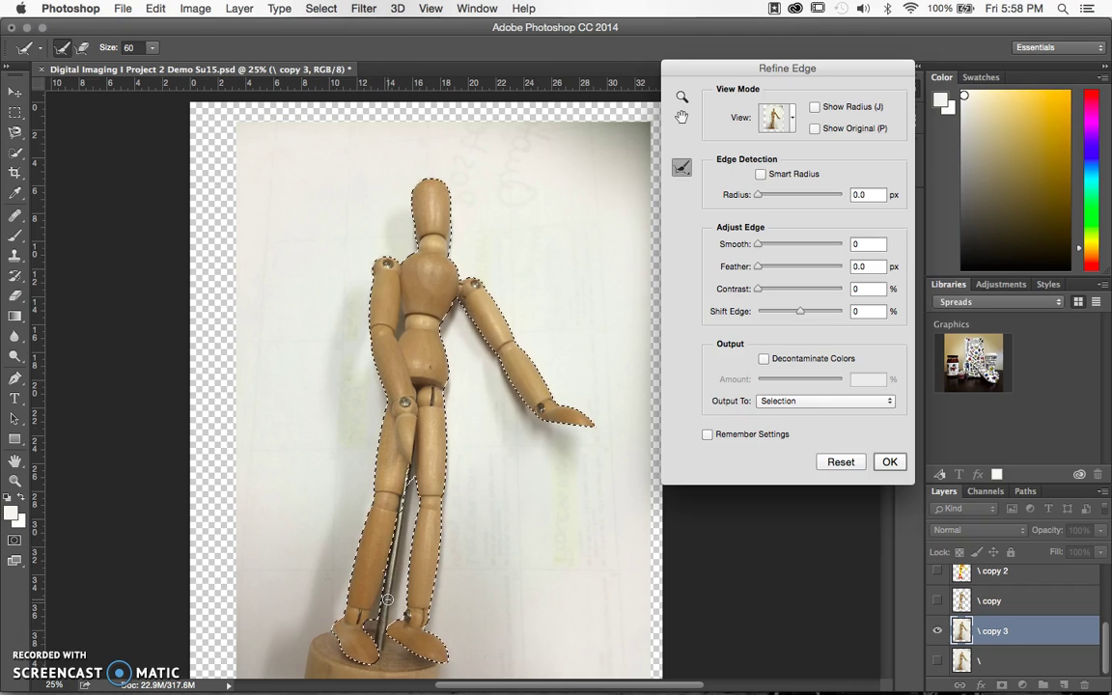
pyautogui.press('alt')
pyautogui.press('alt')
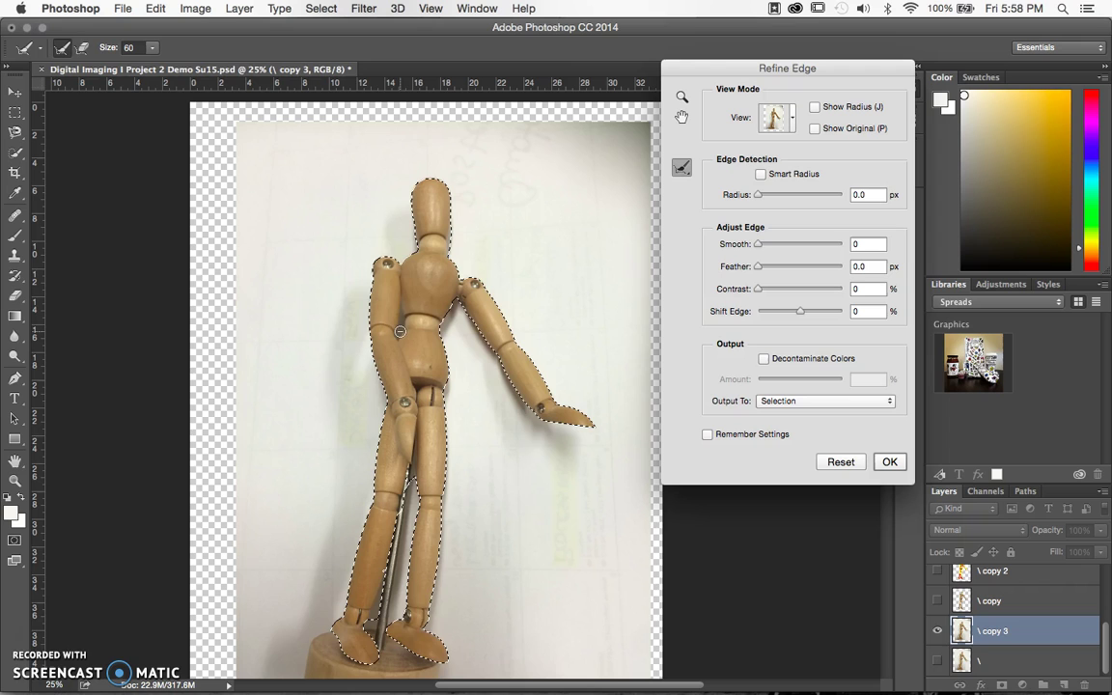
pyautogui.press('alt')
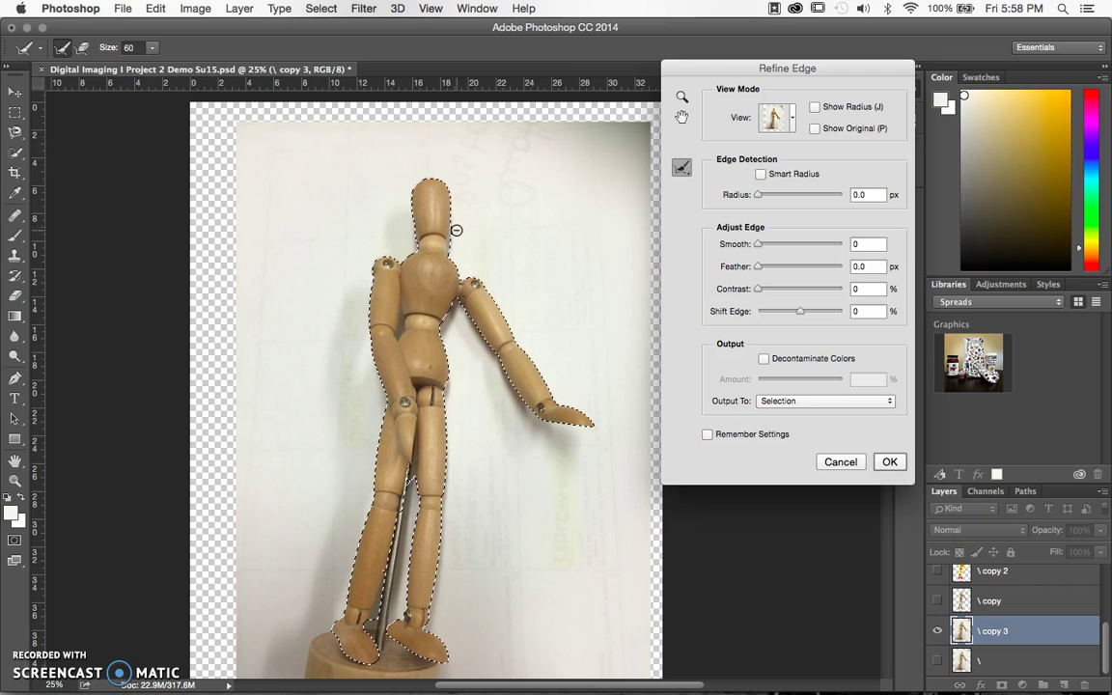
pyautogui.press('alt')
pyautogui.press('alt')
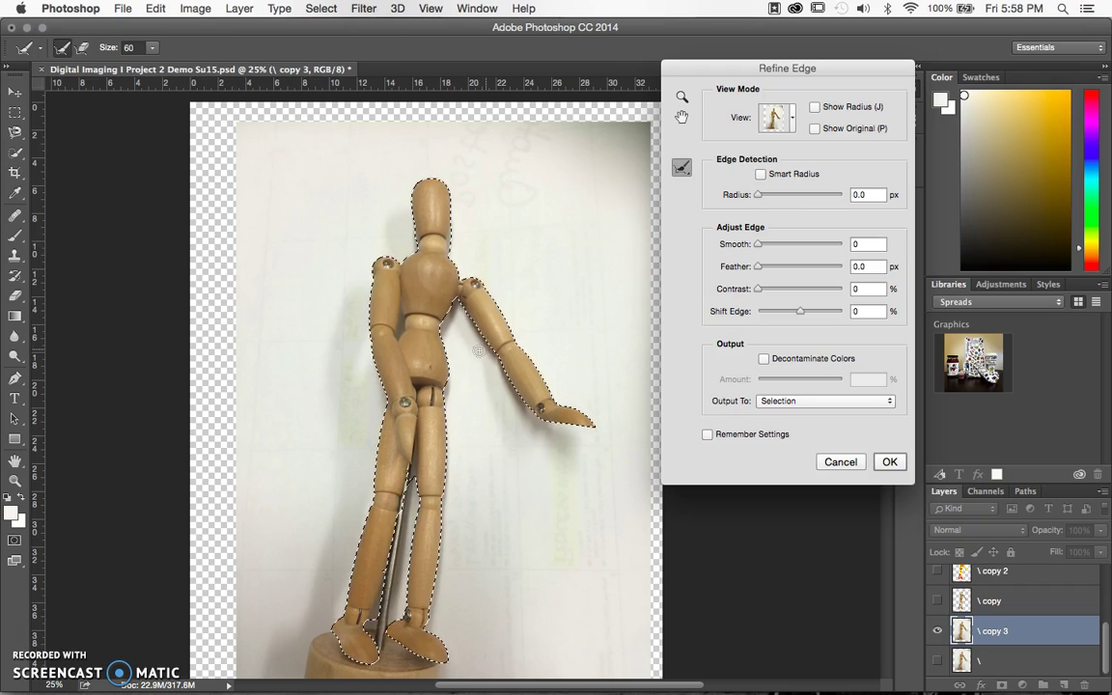
pyautogui.click(839, 463)
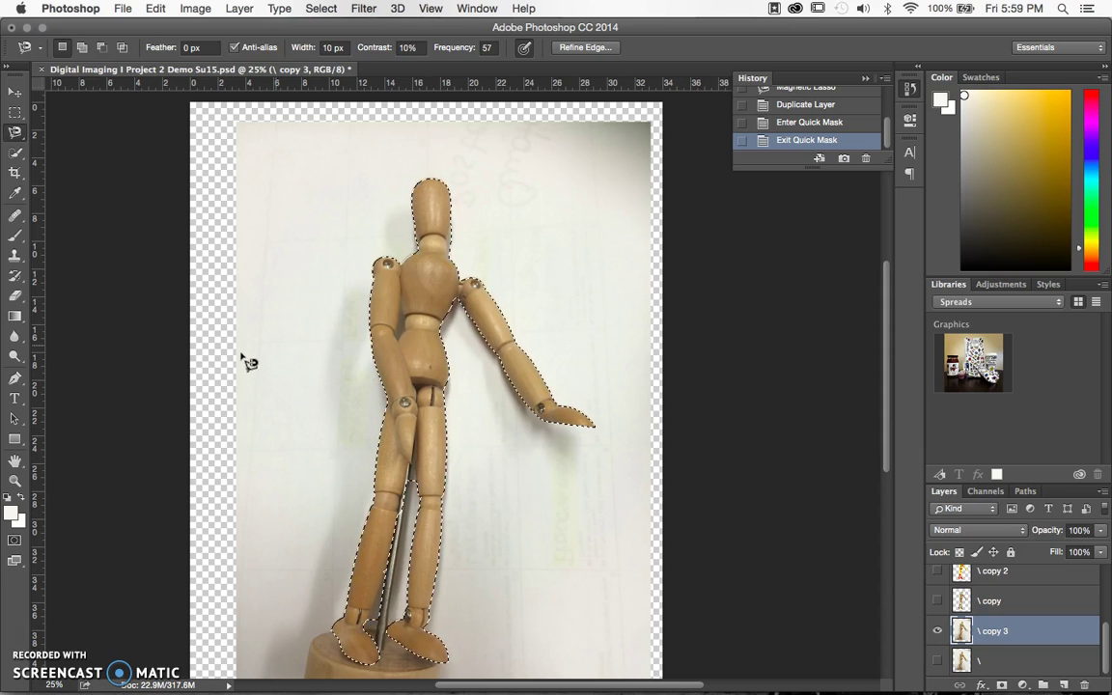
# - With the Polygonal Lasso in subtract mode, cut the gap beside the inner leg from the selection
pyautogui.click(16, 133)
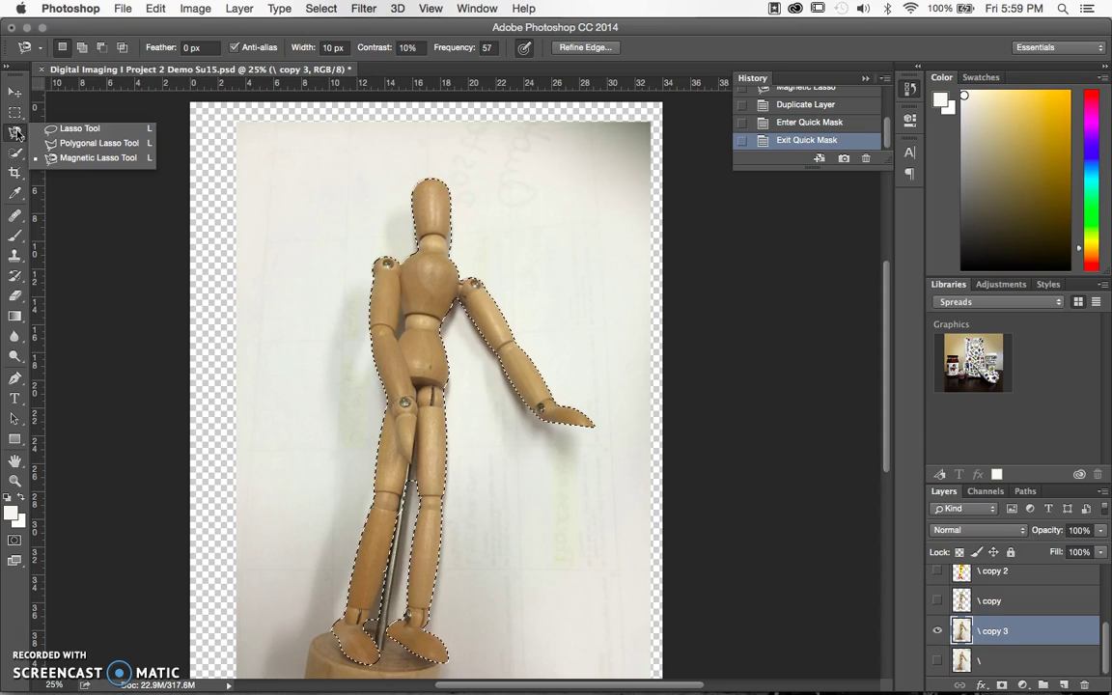
pyautogui.click(94, 144)
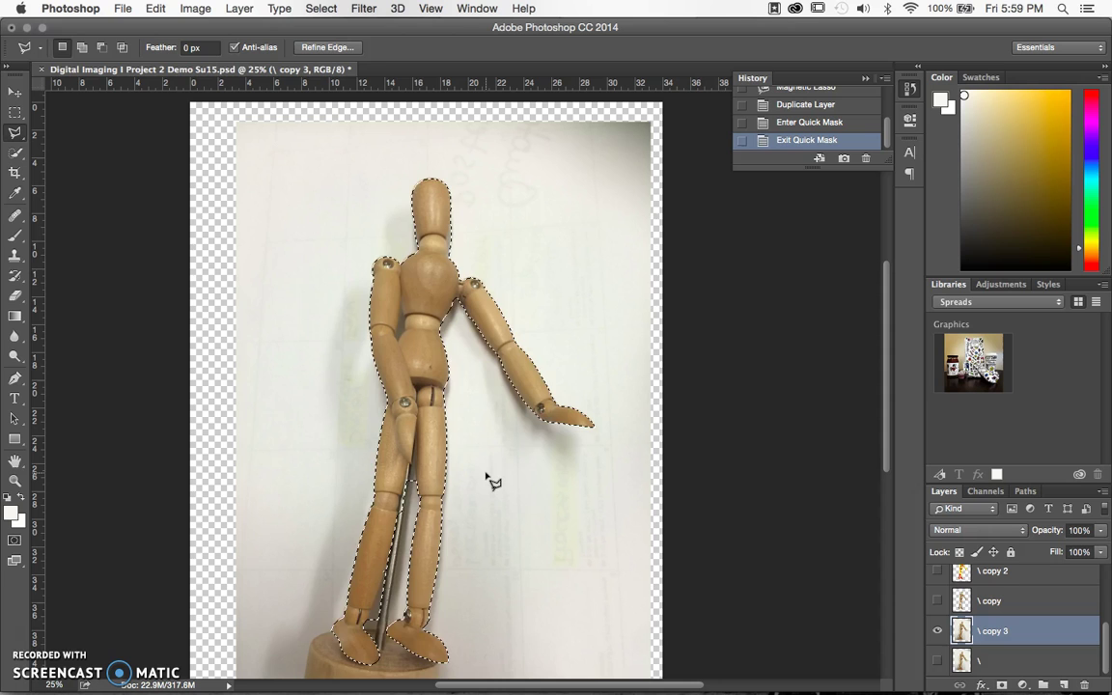
pyautogui.press('alt')
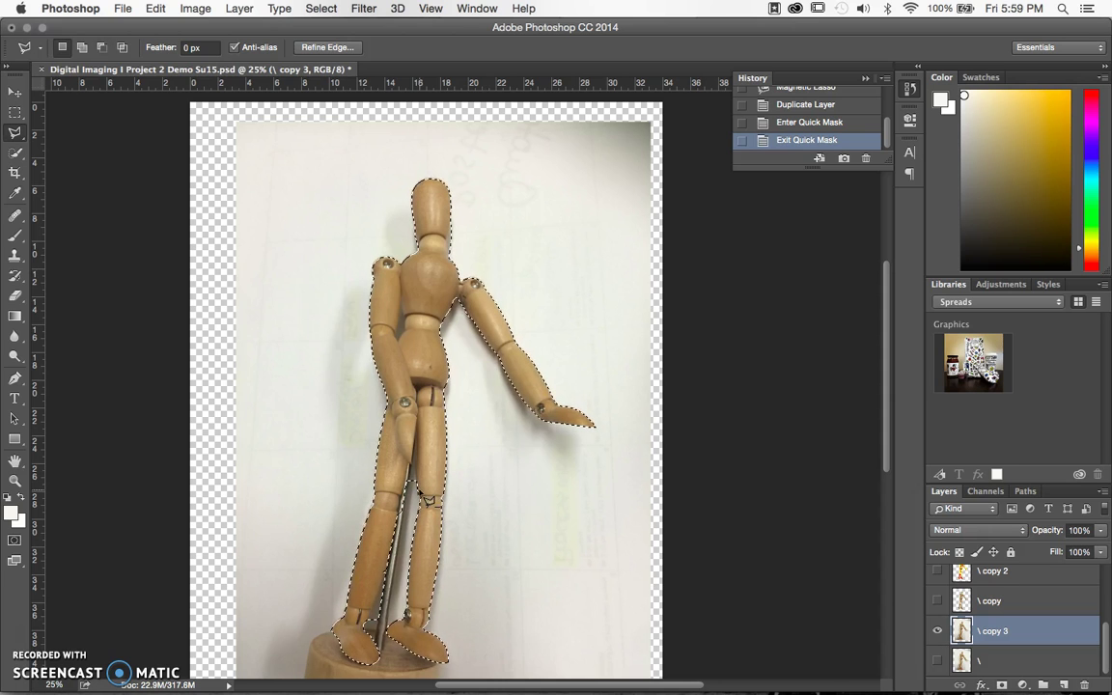
pyautogui.press('alt')
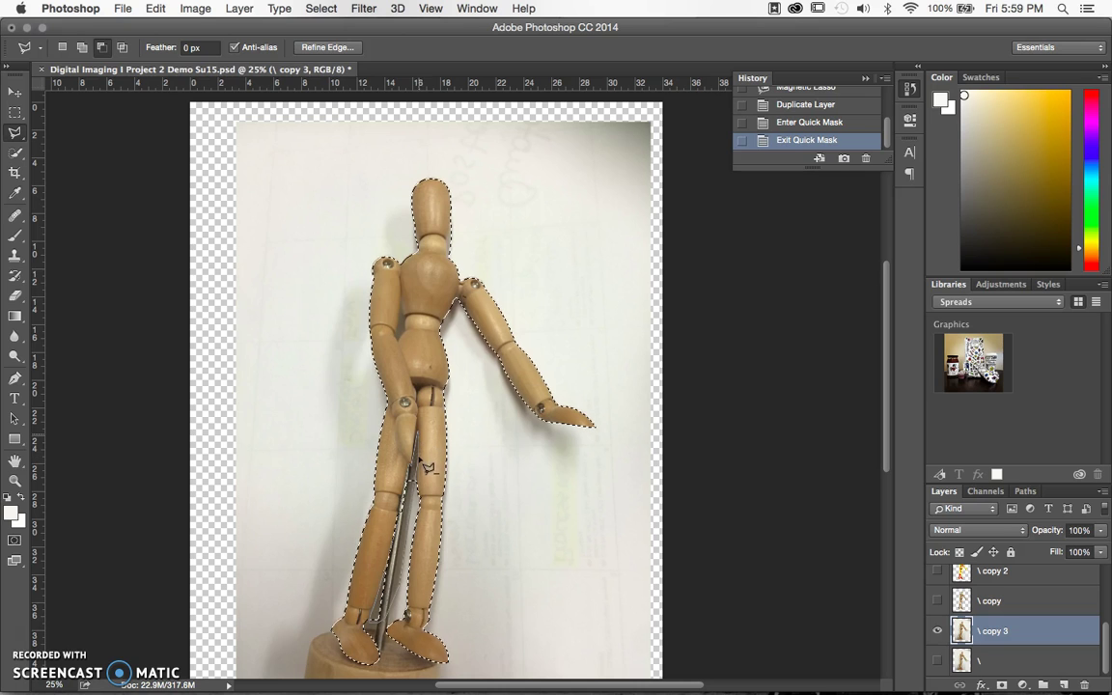
pyautogui.doubleClick(425, 472)
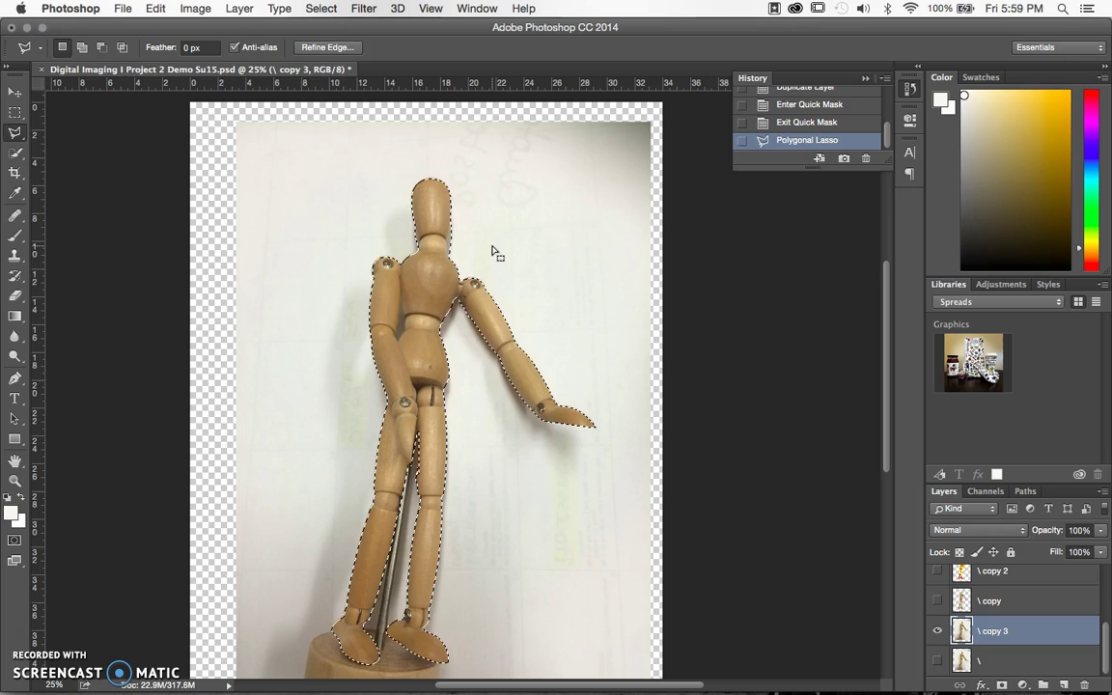
# - Zoom in on the head and subtract the background sliver right of the neck
pyautogui.press('super+equal')
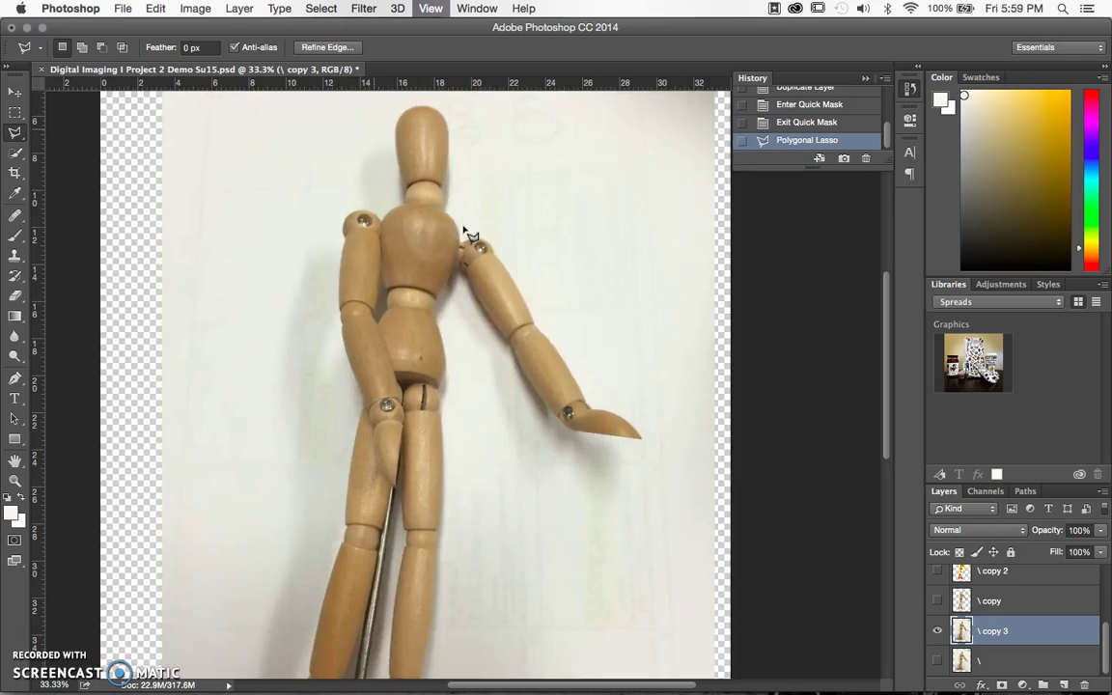
pyautogui.press('super+equal')
pyautogui.scroll(5, 478, 442)
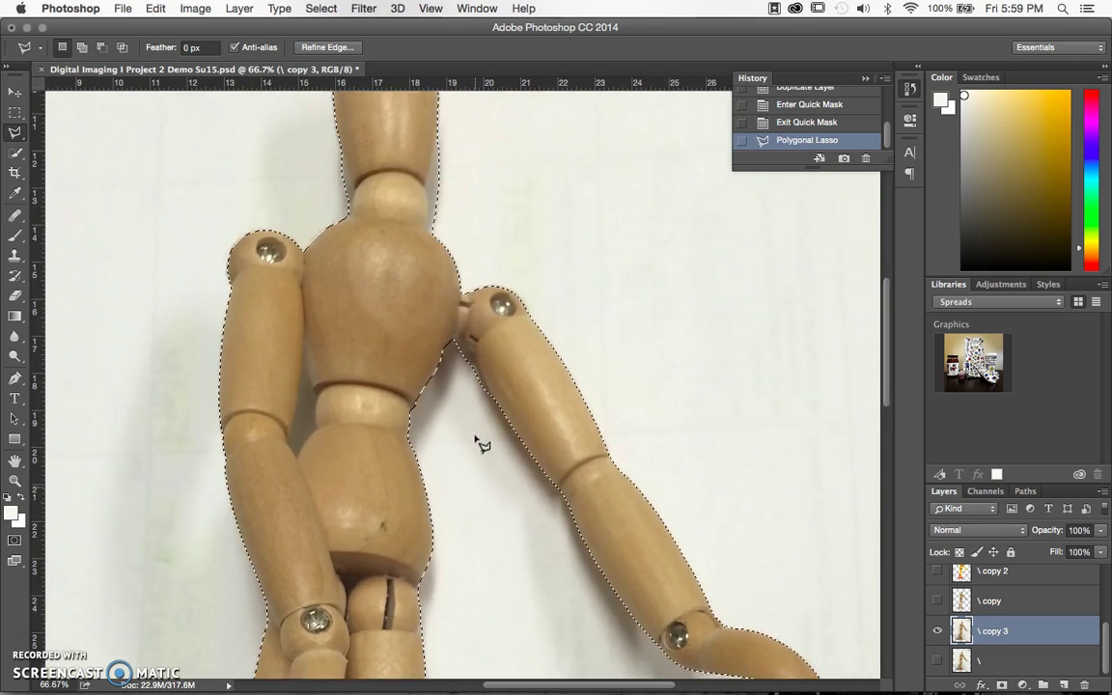
pyautogui.press('alt')
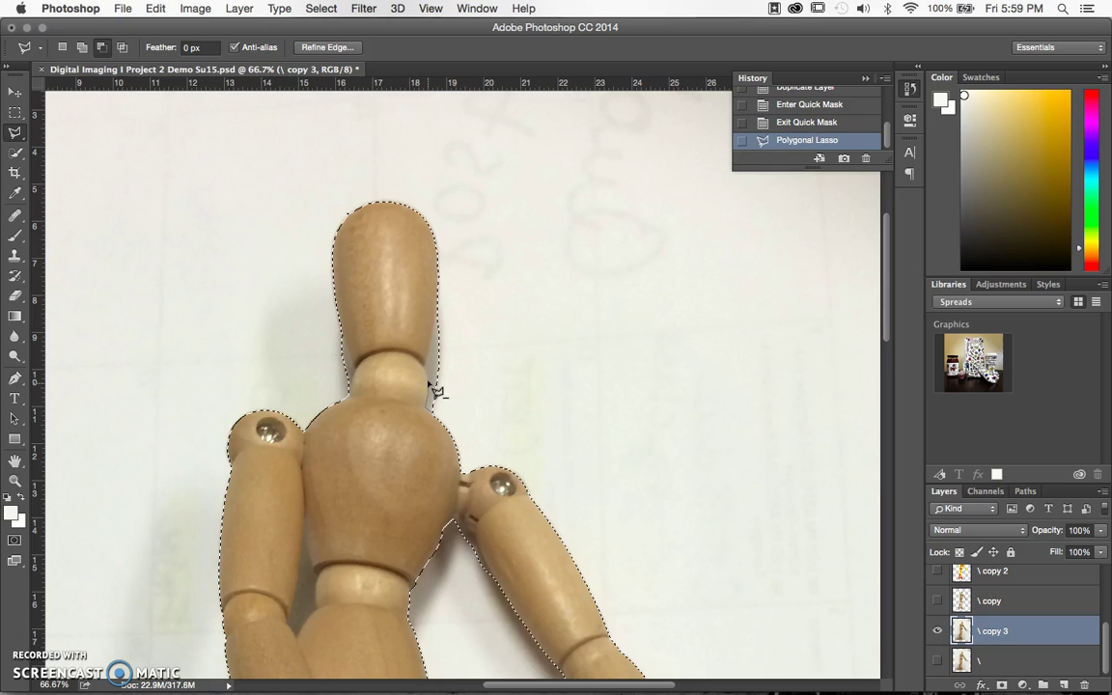
pyautogui.click(466, 324)
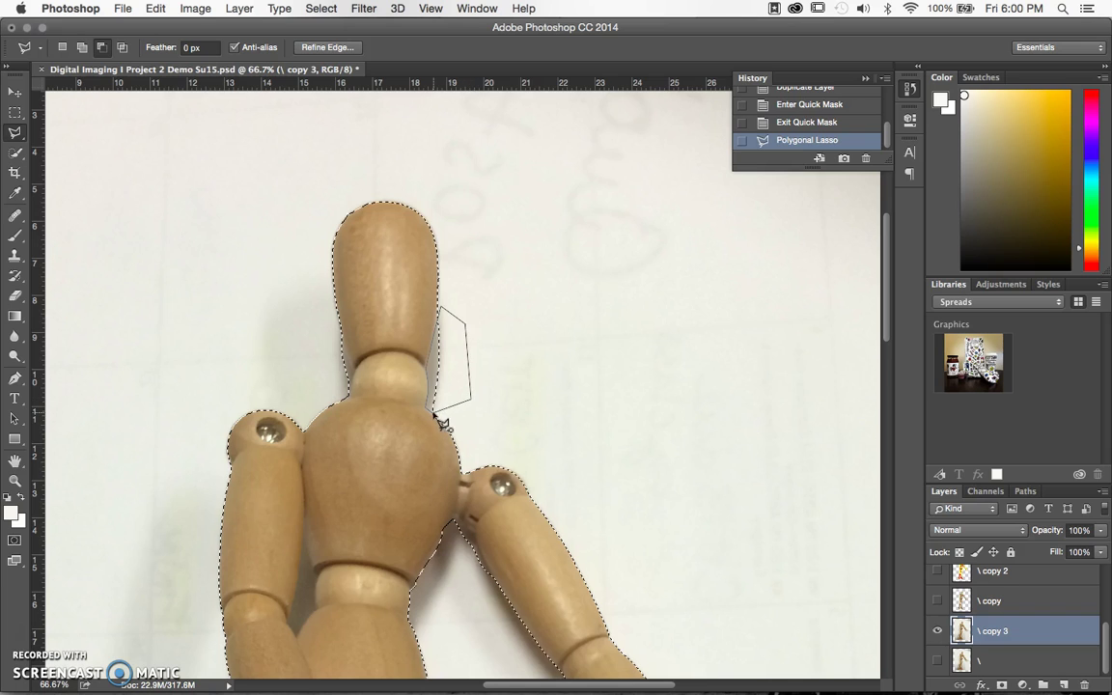
pyautogui.click(434, 413)
# - Subtract the background area left of the neck, then zoom back out to the whole mannequin
pyautogui.press('alt')
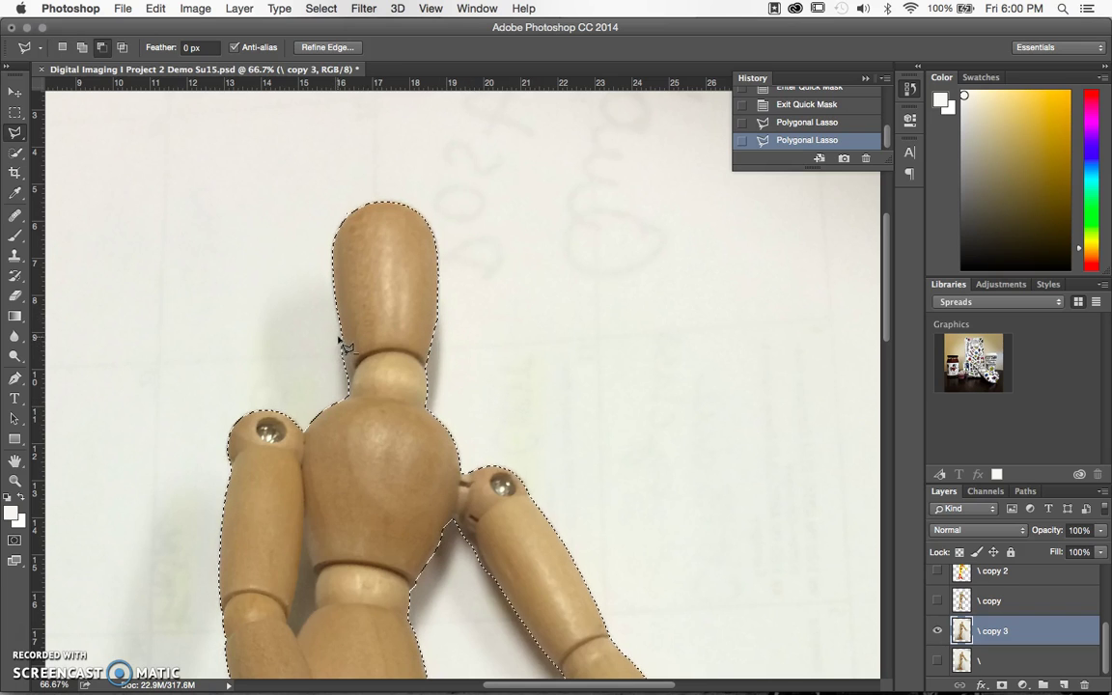
pyautogui.click(346, 390)
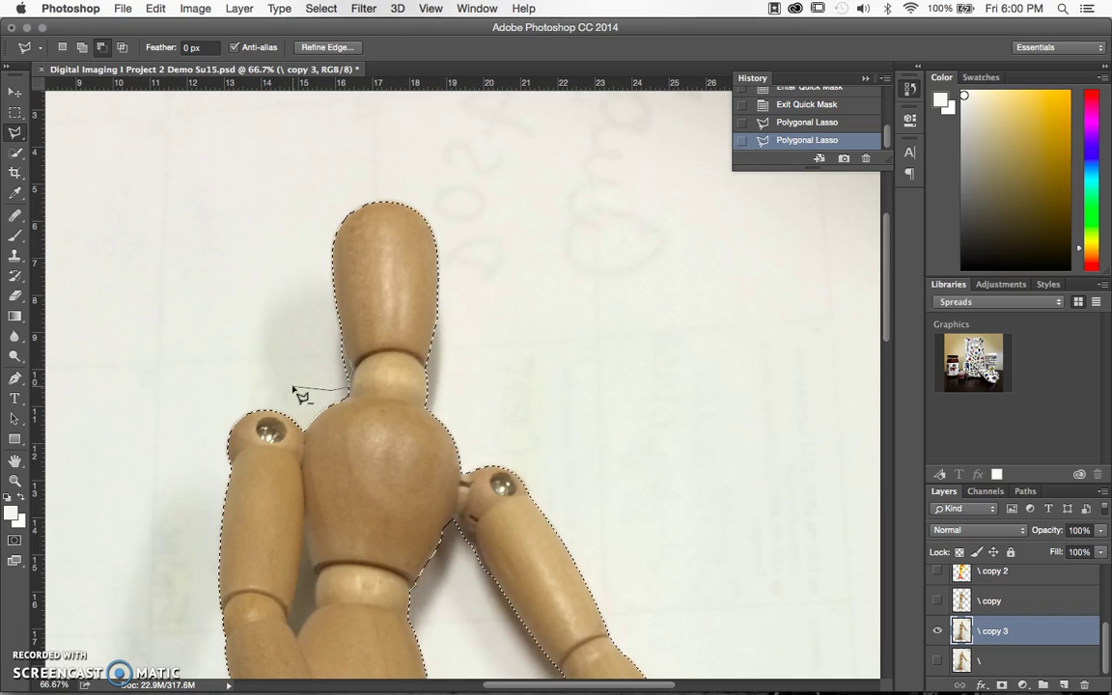
pyautogui.click(293, 387)
pyautogui.click(302, 318)
pyautogui.doubleClick(341, 337)
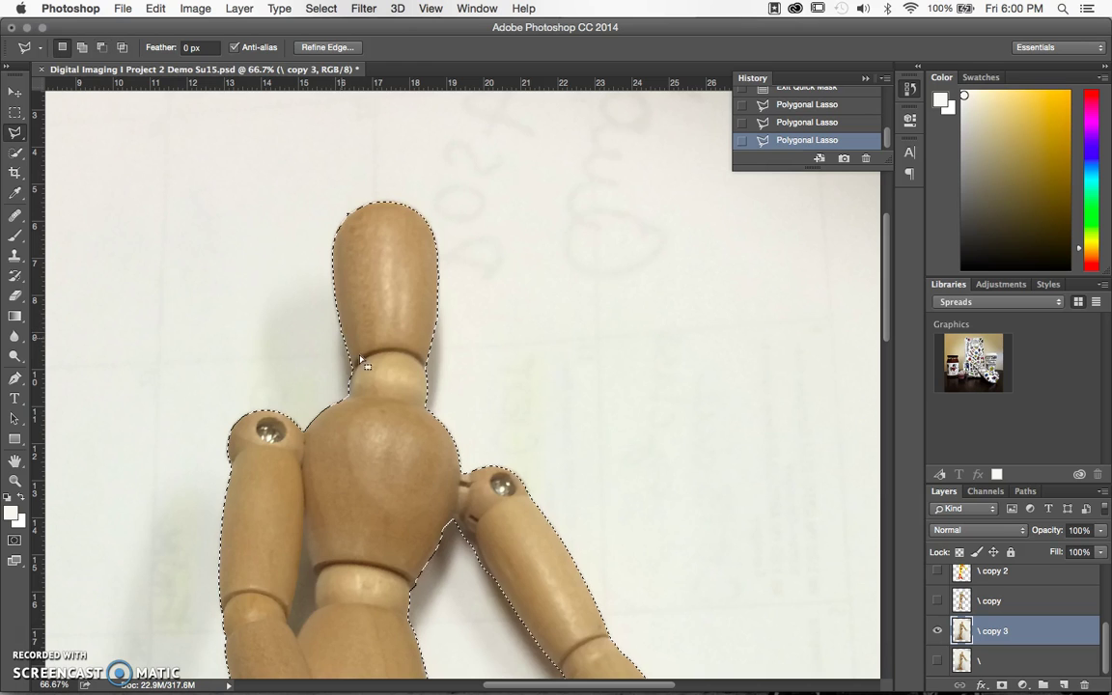
pyautogui.press('super+minus')
pyautogui.press('super+minus')
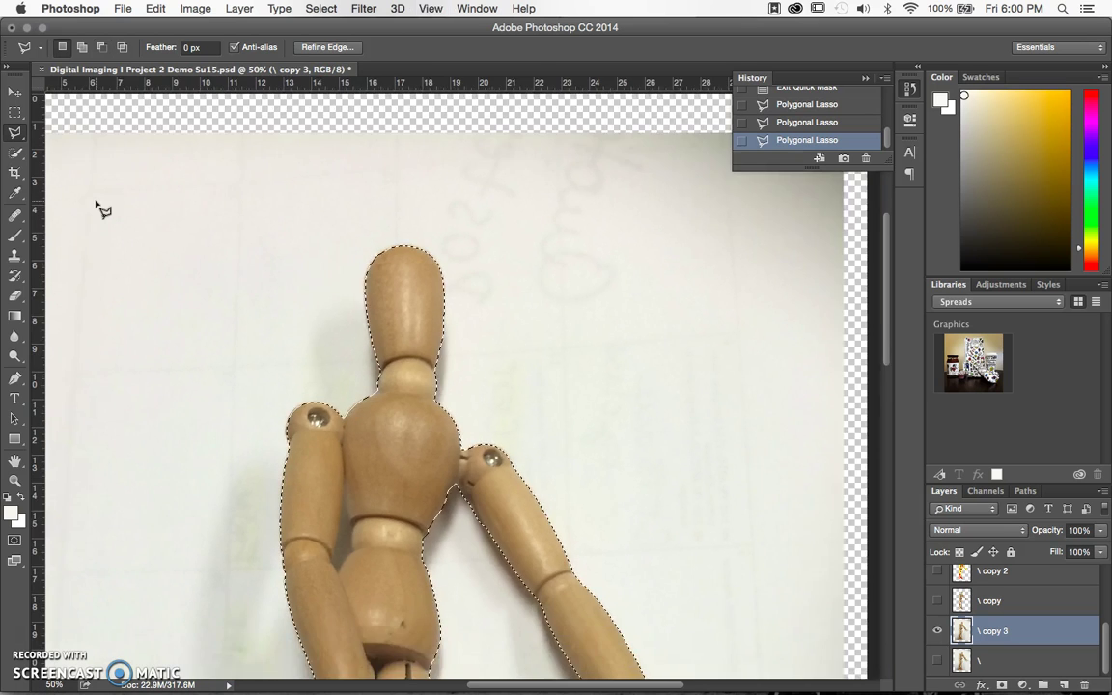
pyautogui.scroll(-10, 426, 447)
pyautogui.hscroll(-3, 426, 447)
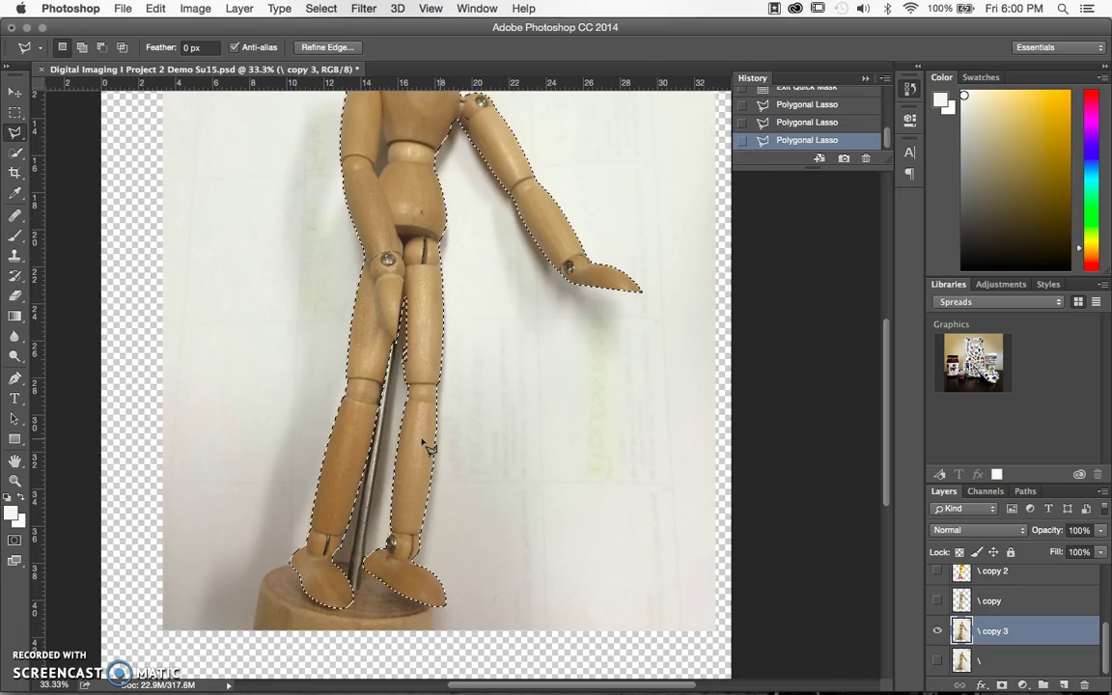
pyautogui.press('super+minus')
pyautogui.scroll(5, 430, 447)
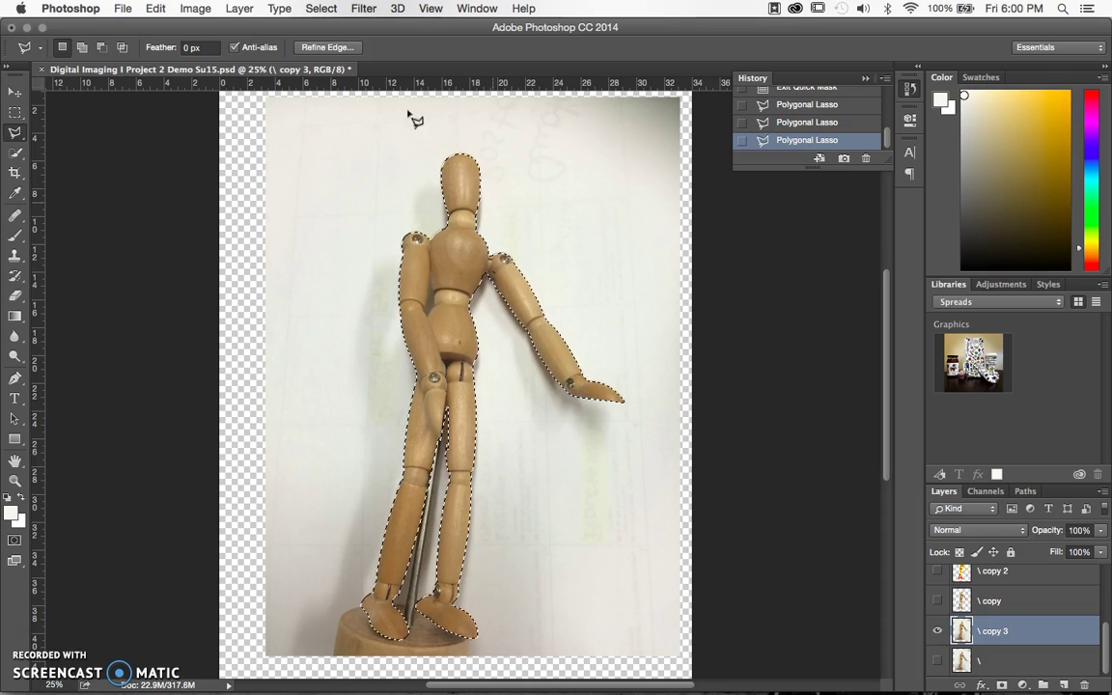
# - Invert the selection with Select > Inverse and delete the background around the mannequin
pyautogui.click(307, 7)
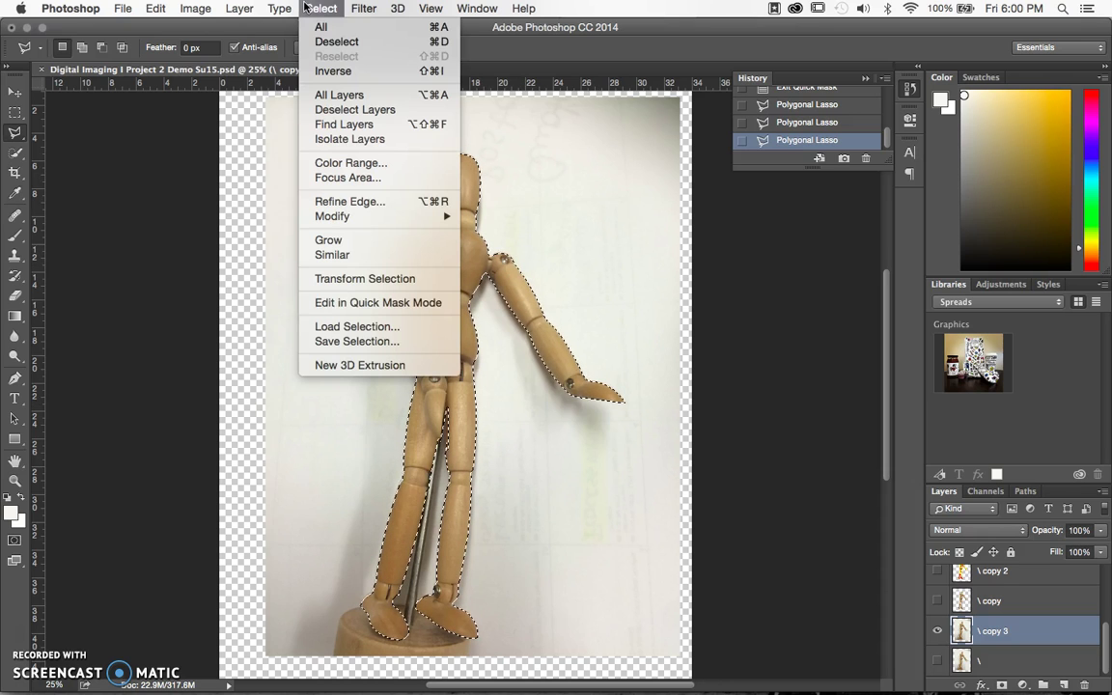
pyautogui.click(337, 71)
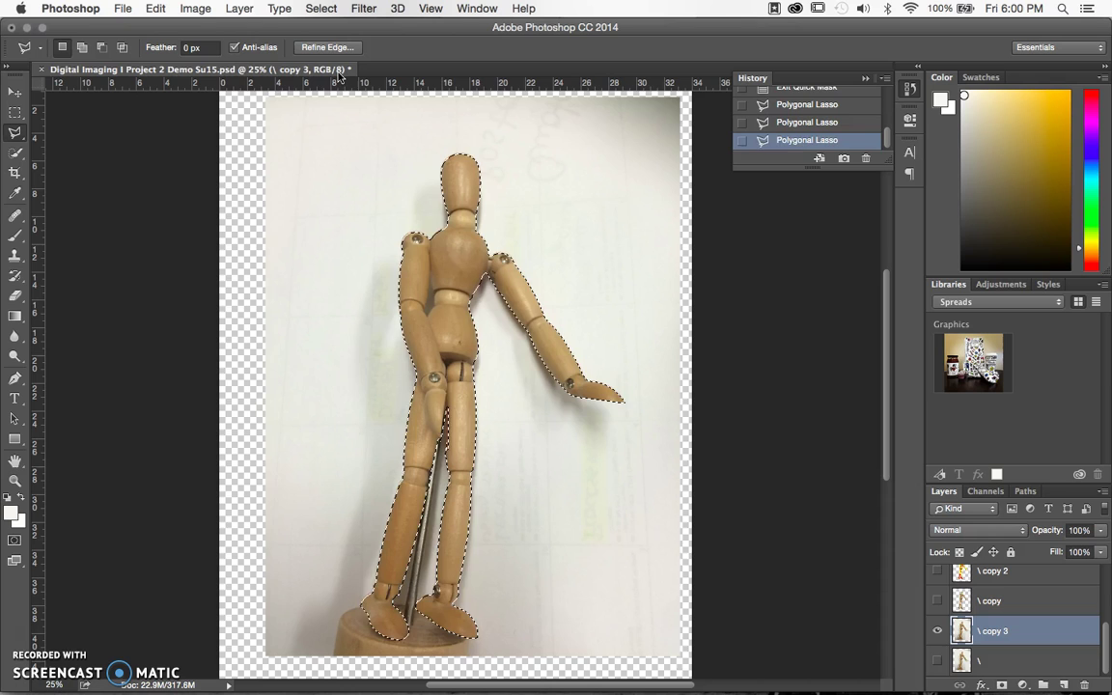
pyautogui.press('Delete')
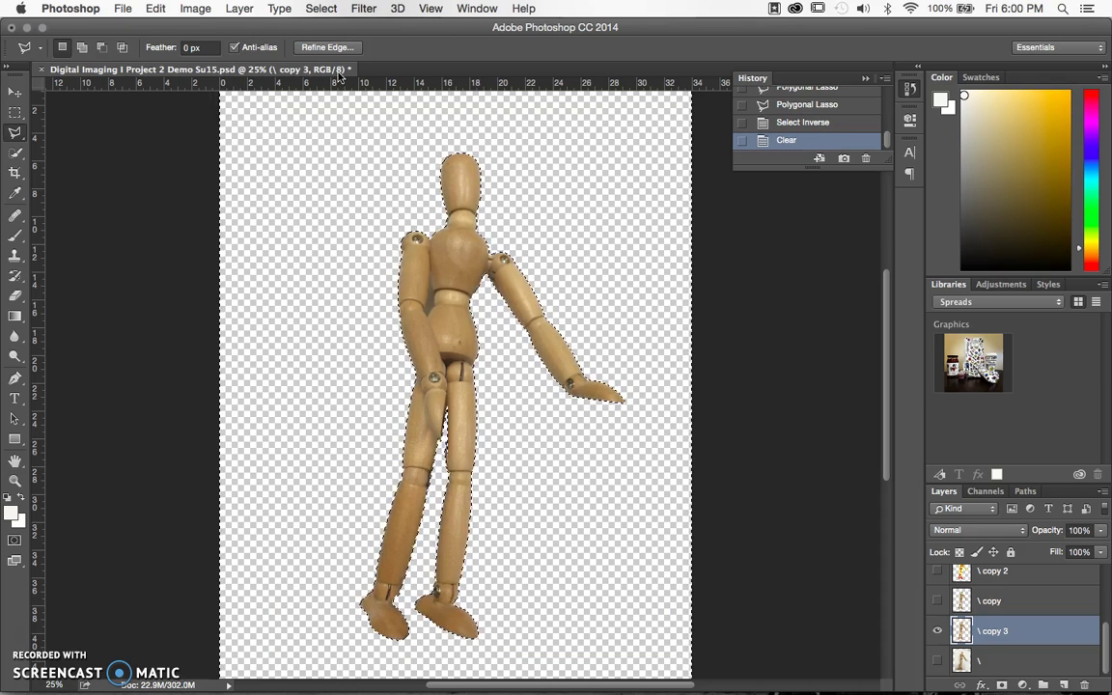
pyautogui.press('super+equal')
pyautogui.press('super+equal')
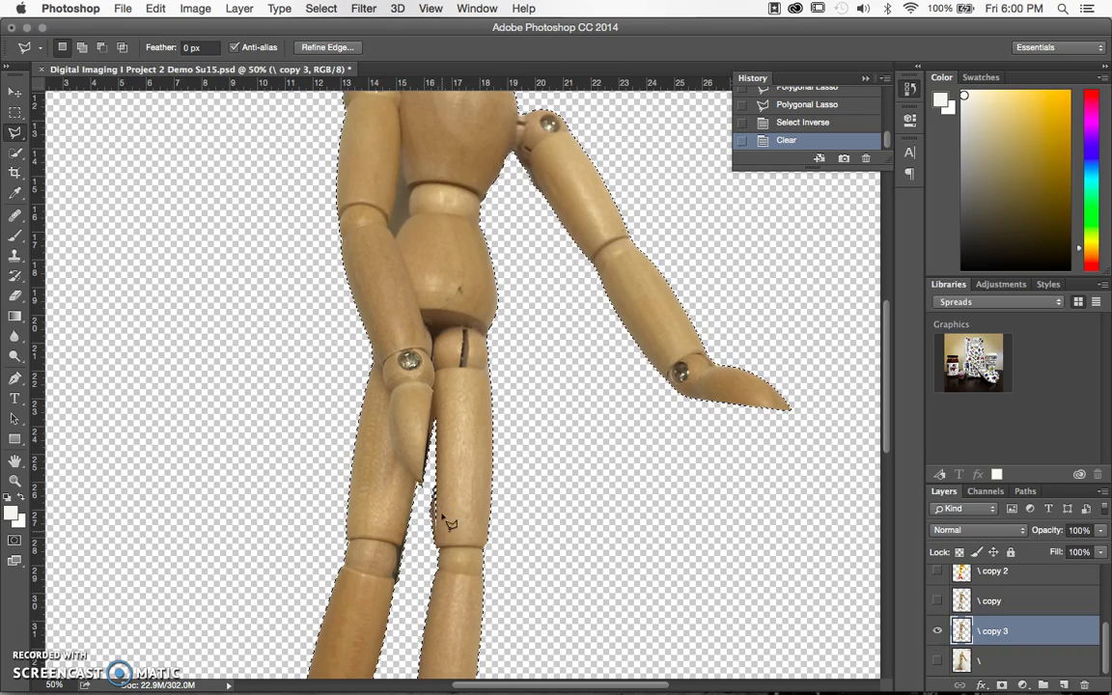
# - Add the arm–torso gap to the selection with the Polygonal Lasso and delete that leftover wedge
pyautogui.scroll(5, 425, 465)
pyautogui.press('alt')
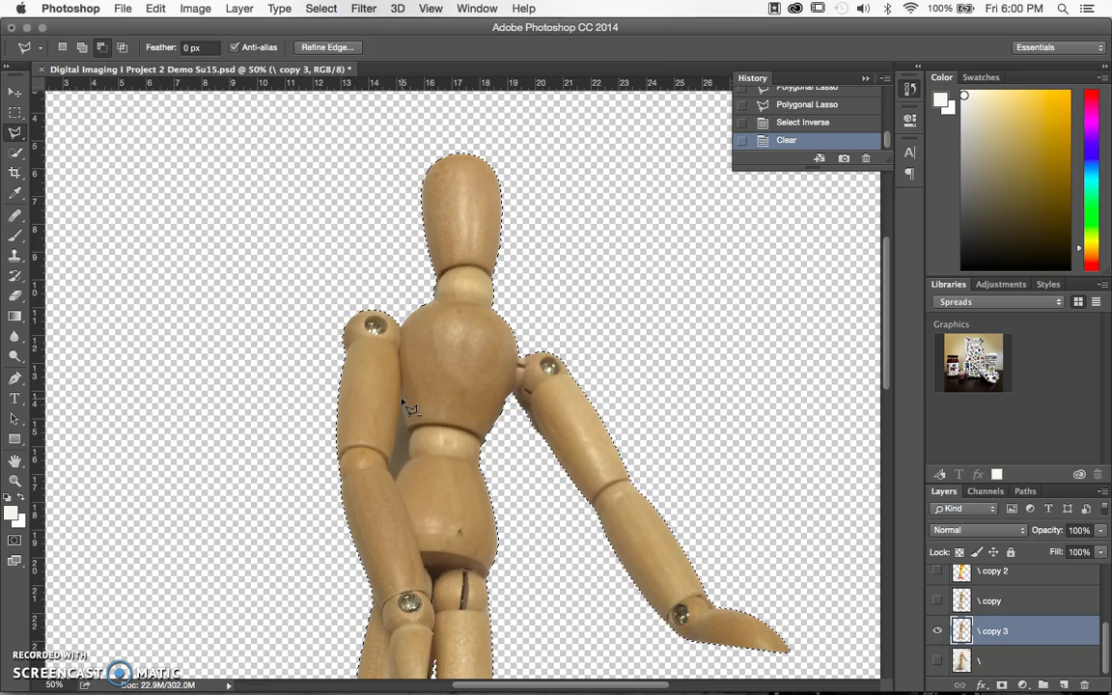
pyautogui.press('shift')
pyautogui.click(405, 397)
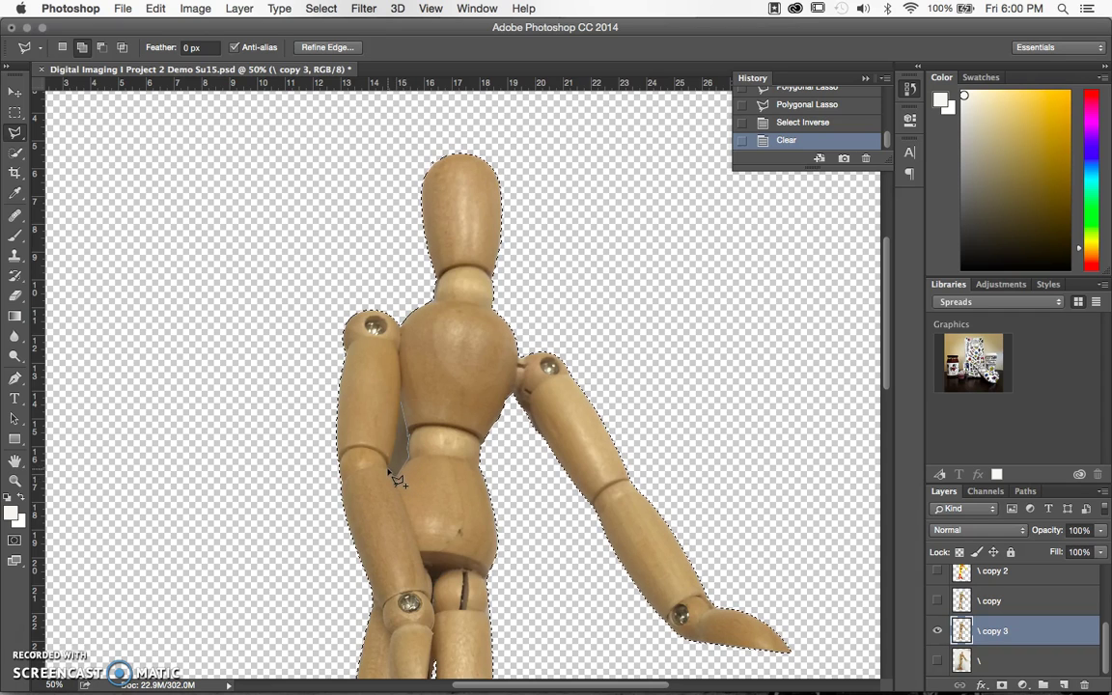
pyautogui.click(408, 412)
pyautogui.press('Delete')
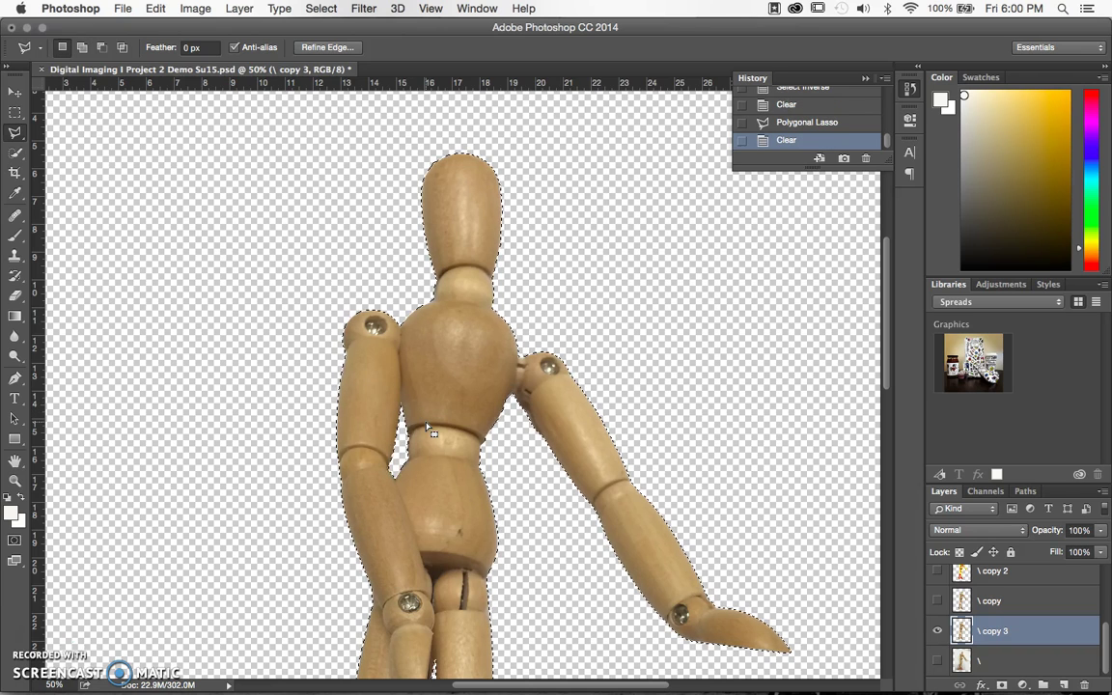
pyautogui.press('super+minus')
pyautogui.press('super+minus')
pyautogui.press('super+minus')
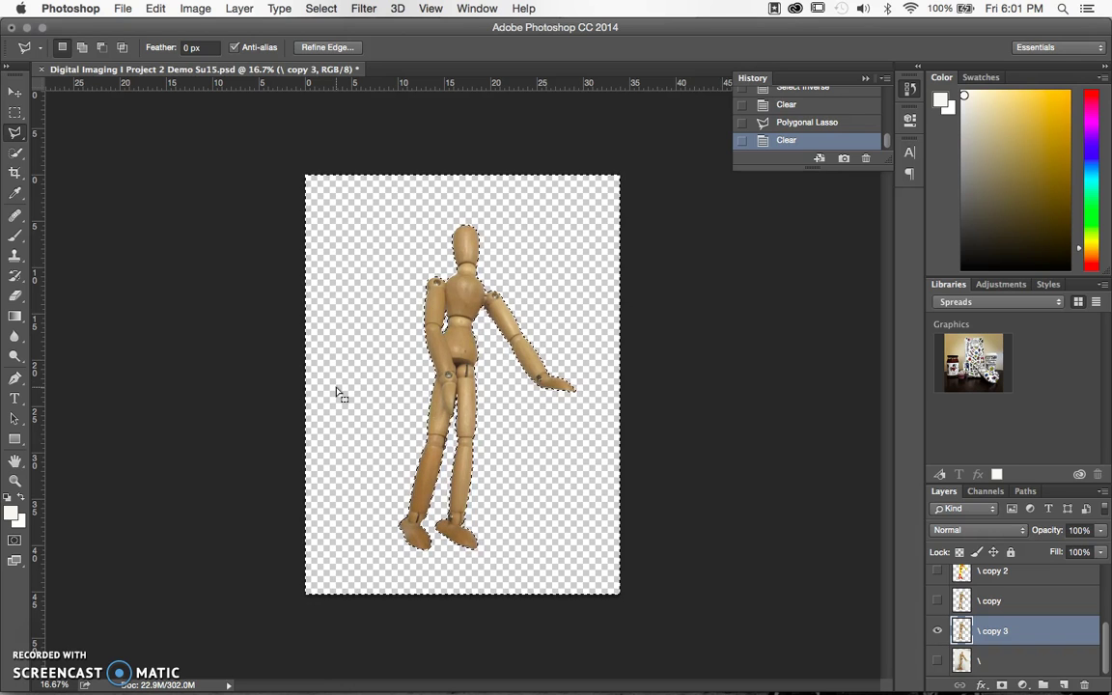
# - Deselect and duplicate the cut-out '\ copy 3' layer as '\ copy 4'
pyautogui.press('super+d')
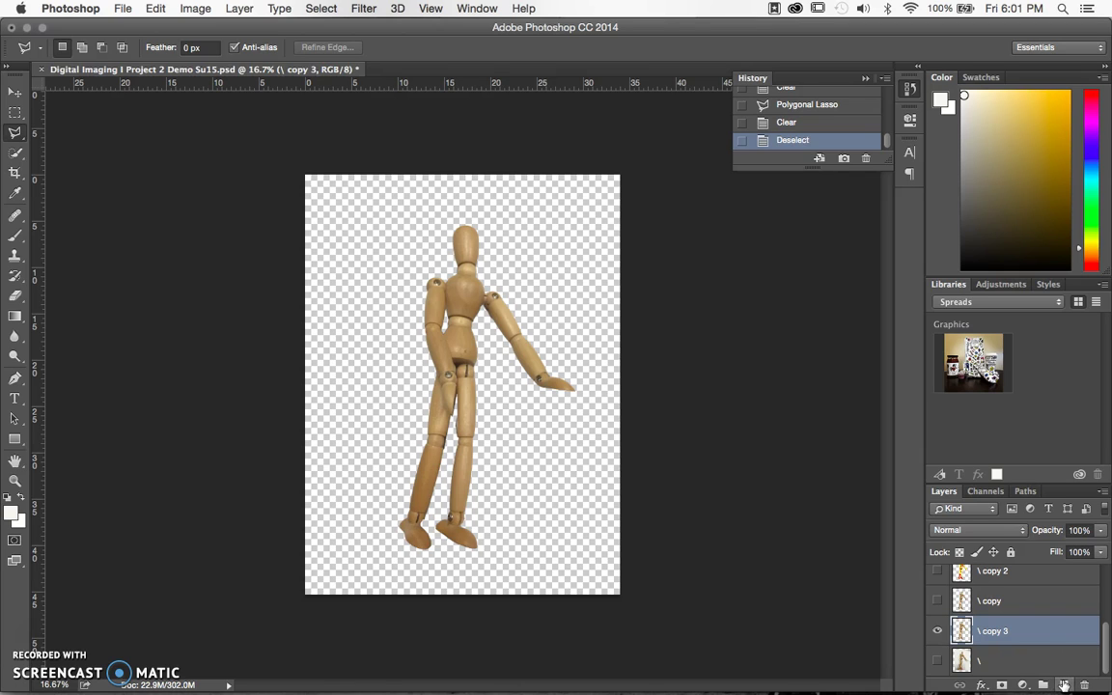
pyautogui.moveTo(960, 623); pyautogui.dragTo(1062, 683)
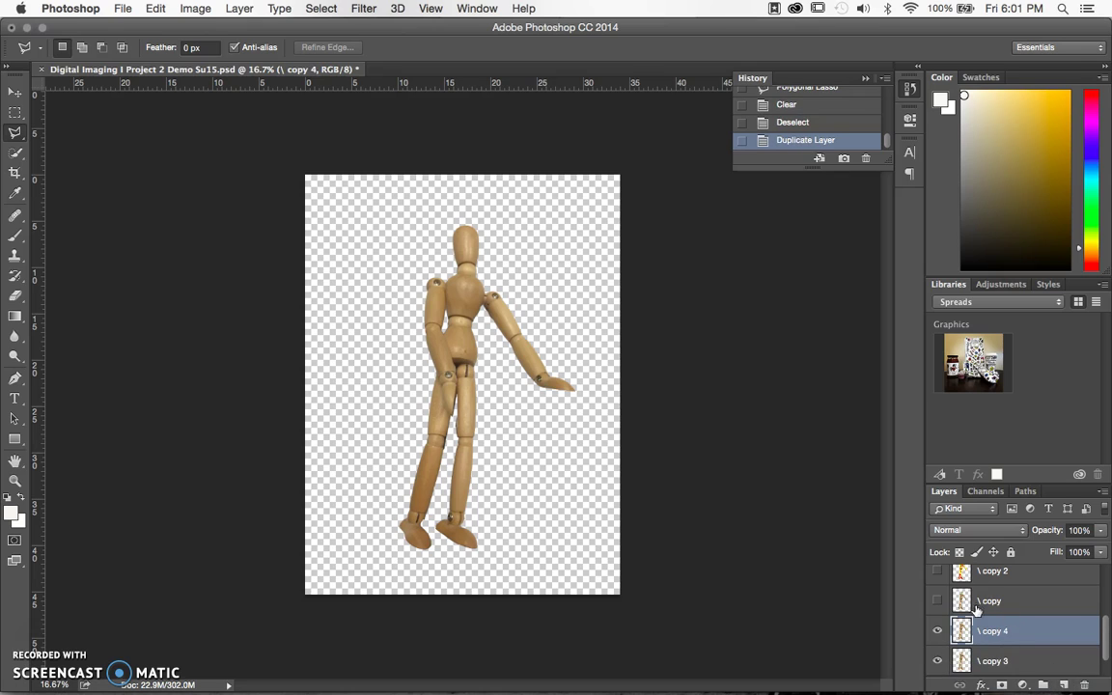
pyautogui.scroll(1, 941, 628)
# - Toggle visibility of the copy layers to compare, briefly showing the orange '\ copy 2' version
pyautogui.click(936, 627)
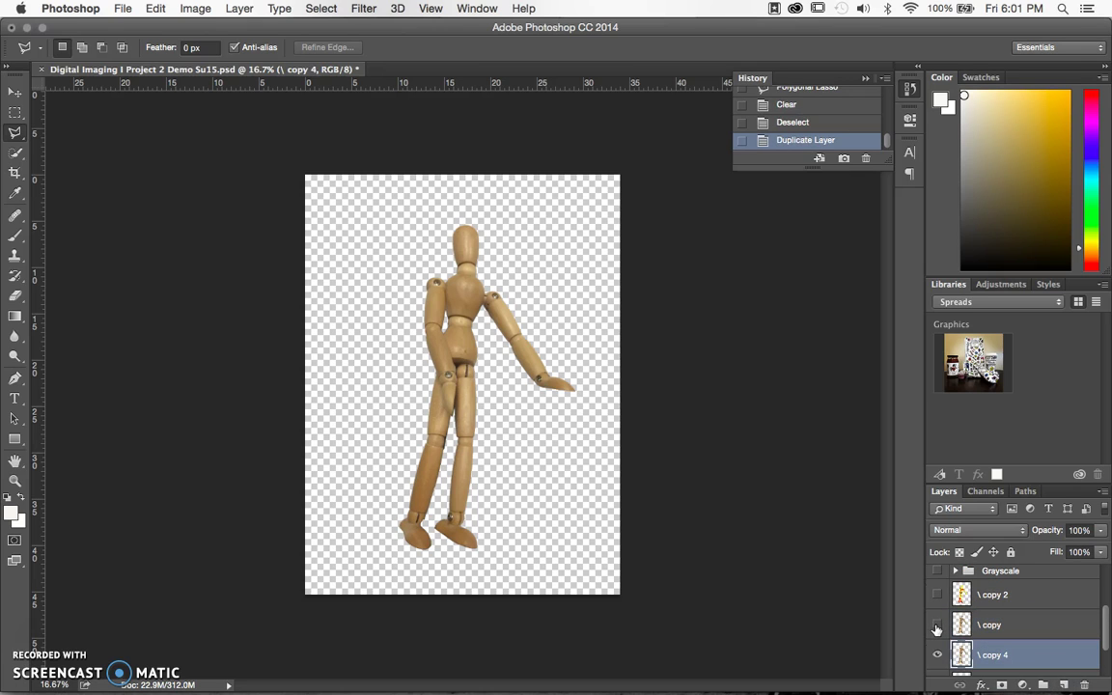
pyautogui.click(936, 627)
pyautogui.click(936, 596)
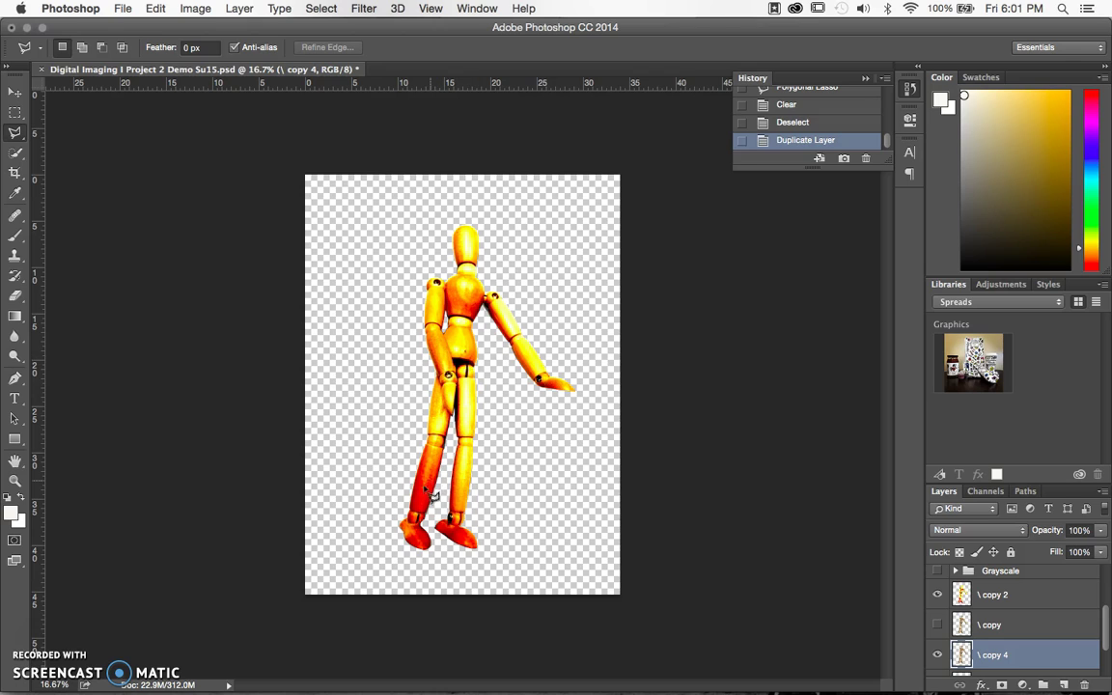
pyautogui.click(936, 594)
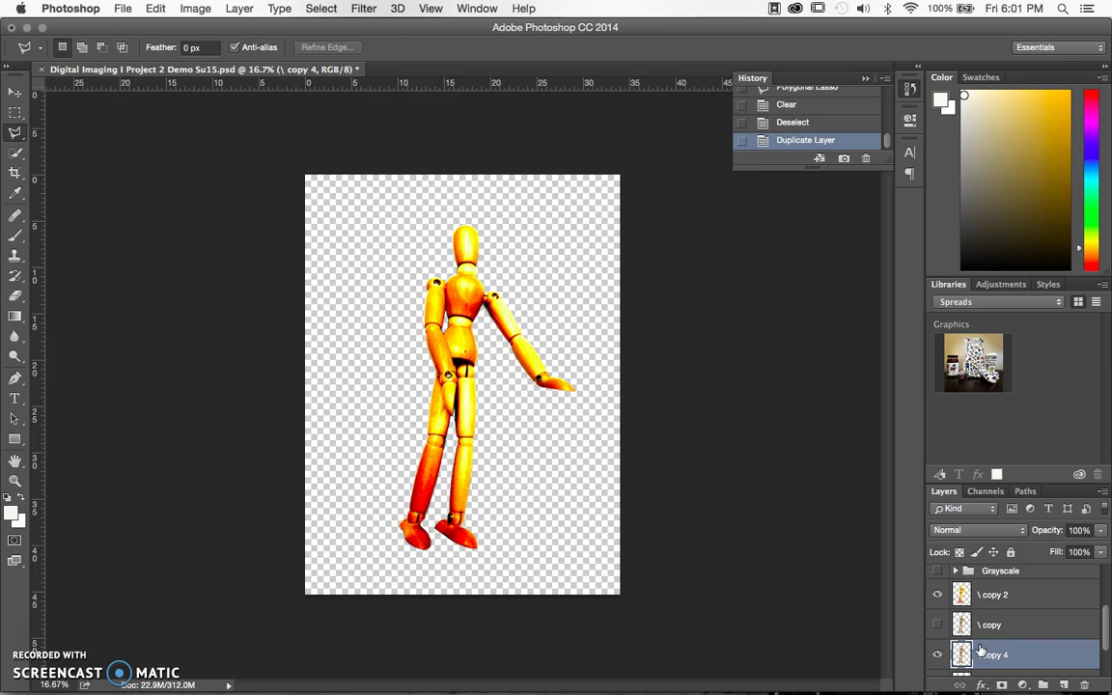